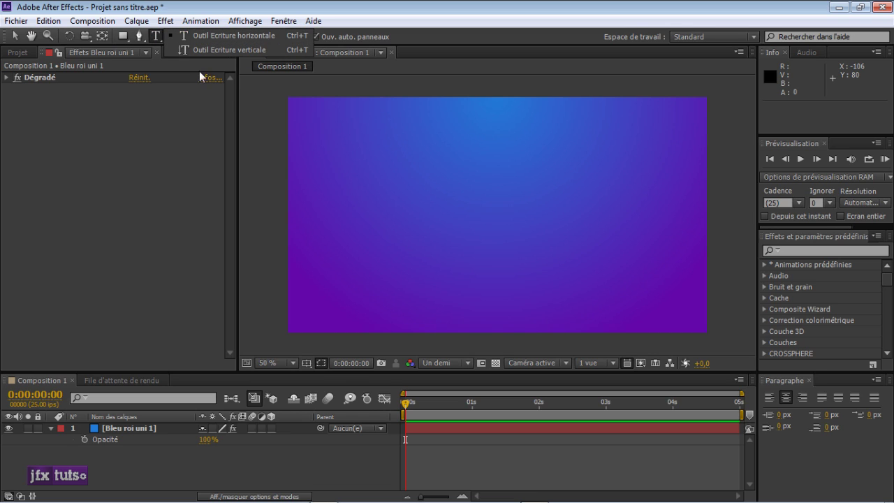
Step: Create a horizontal text layer reading "truglion" and move it to the middle of the composition, at about 698, 374
{"action": "left_click", "coordinate": [279, 36]}
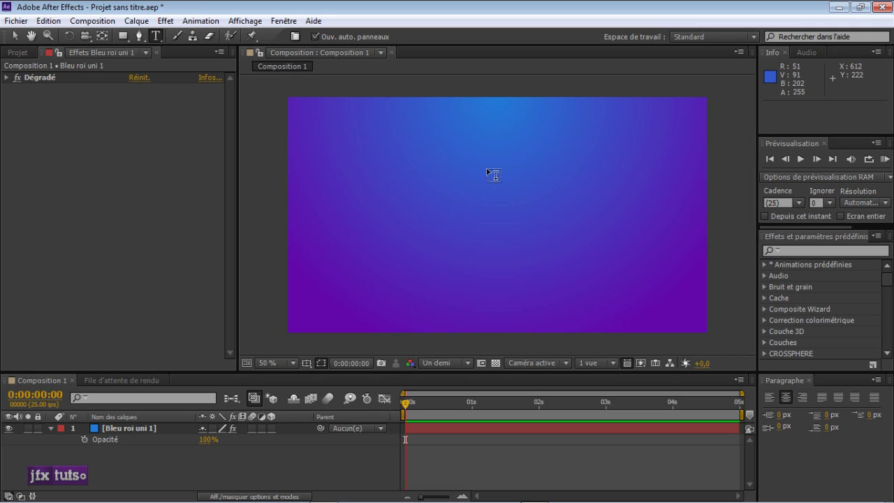
{"action": "left_click", "coordinate": [467, 183]}
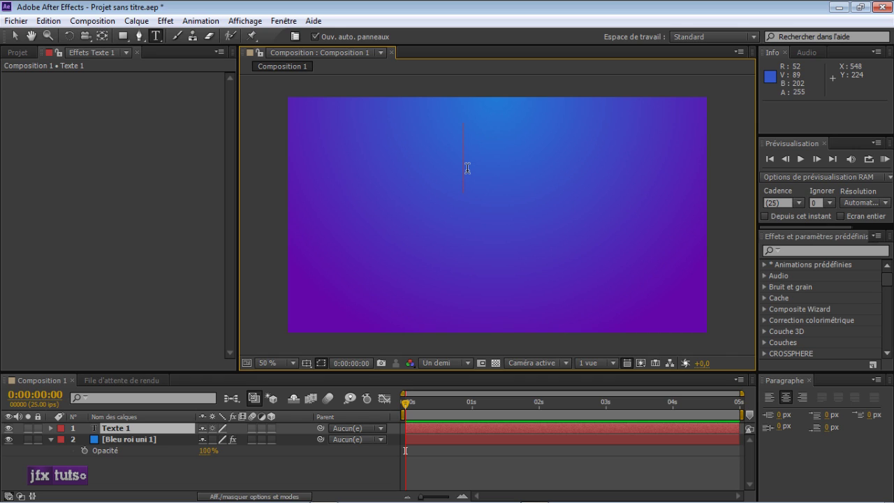
{"action": "type", "text": "truglion"}
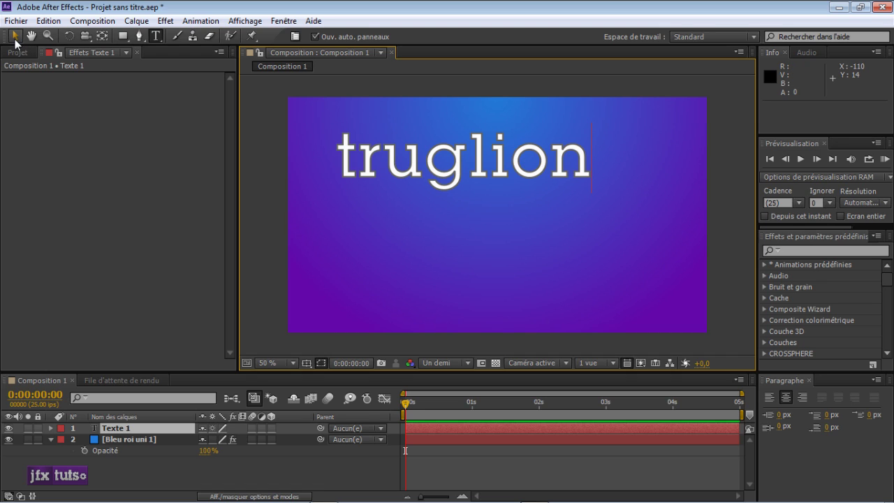
{"action": "left_click", "coordinate": [14, 37]}
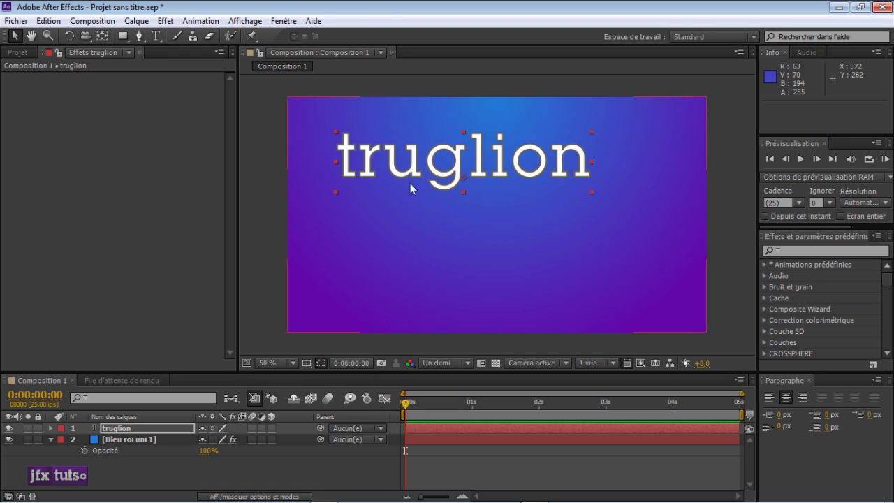
{"action": "left_click_drag", "start_coordinate": [414, 163], "coordinate": [467, 202]}
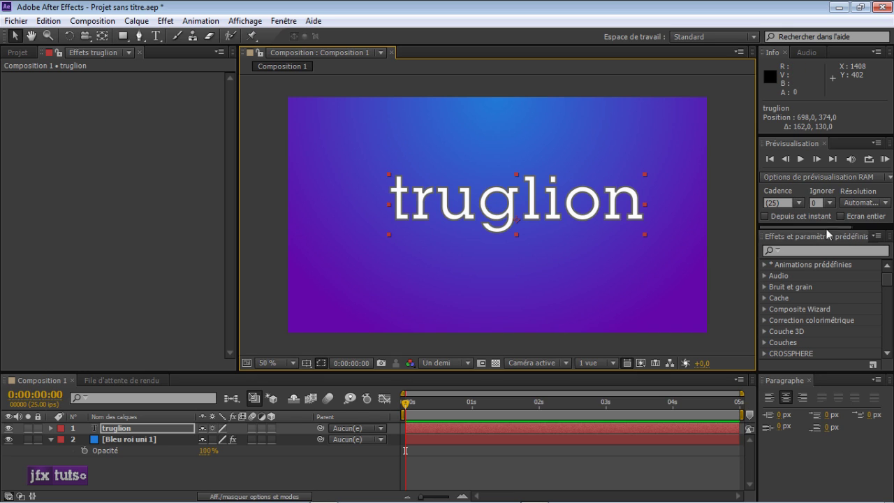
Step: Display the Character settings and widen their area so the text options have more room
{"action": "left_click_drag", "start_coordinate": [827, 228], "coordinate": [868, 228]}
{"action": "left_click", "coordinate": [863, 235]}
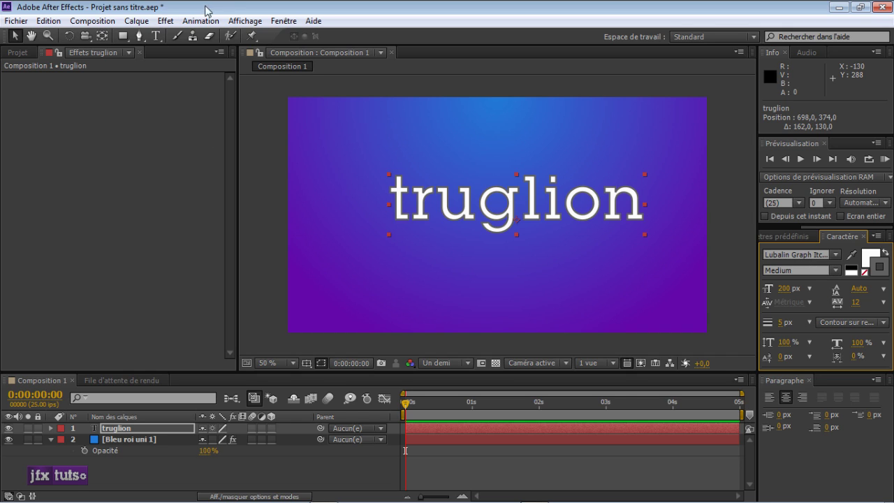
{"action": "left_click", "coordinate": [284, 21]}
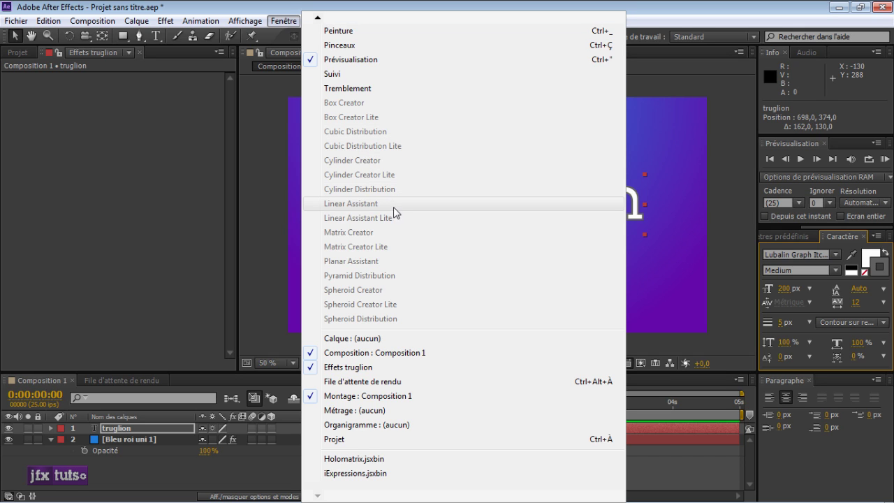
{"action": "mouse_move", "coordinate": [319, 19]}
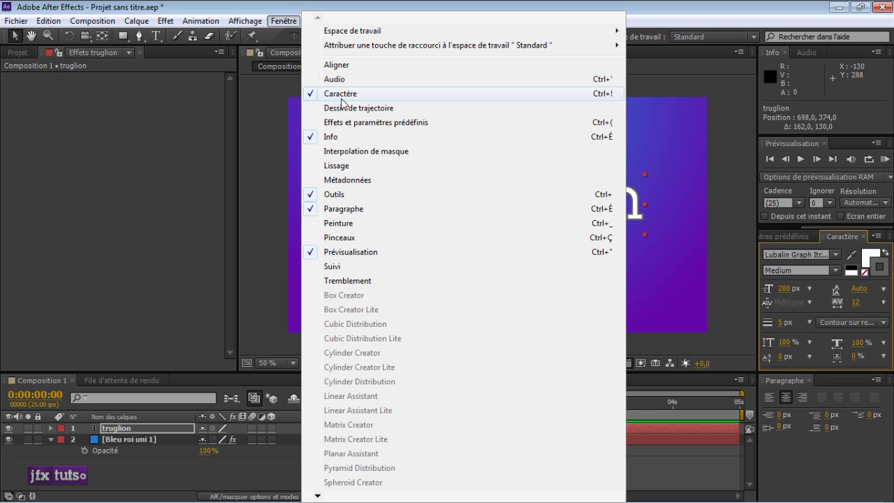
{"action": "left_click", "coordinate": [728, 16]}
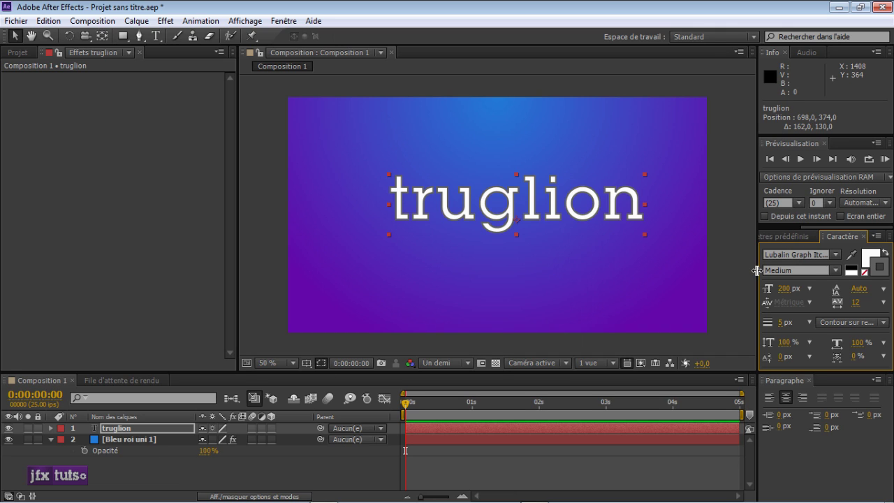
{"action": "left_click_drag", "start_coordinate": [757, 270], "coordinate": [731, 271]}
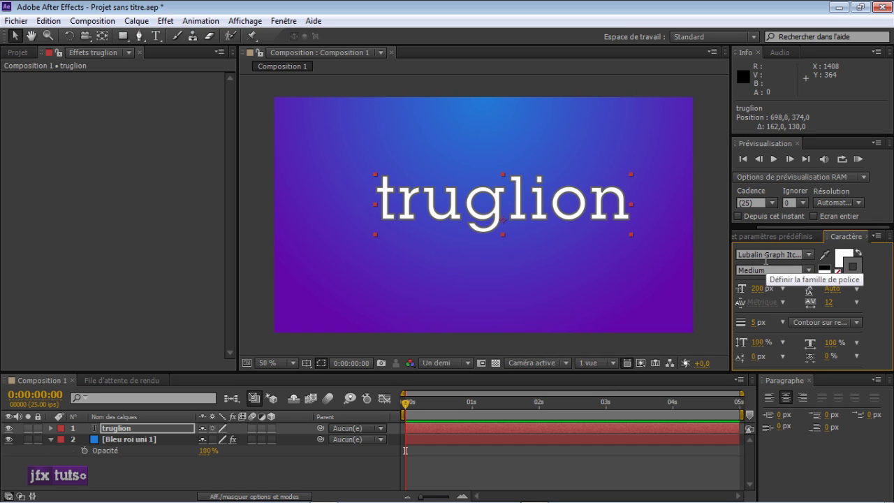
Step: Browse the available font families and the styles offered for the text's current font
{"action": "left_click", "coordinate": [809, 255]}
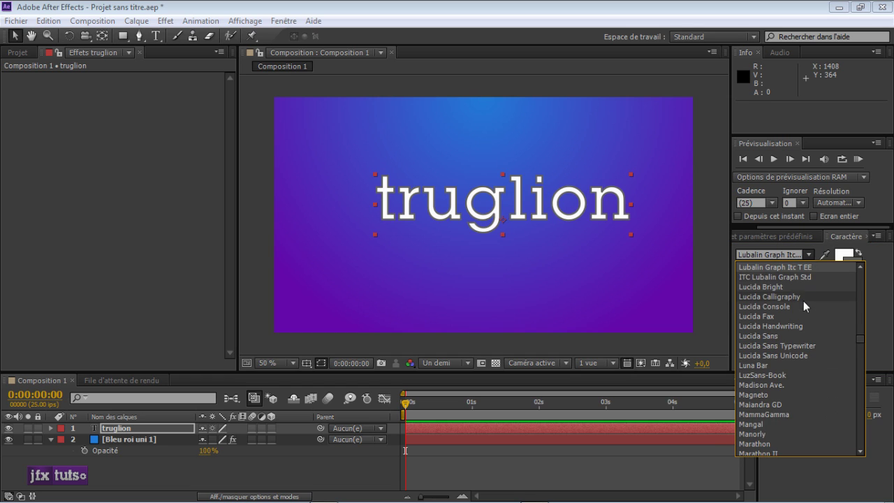
{"action": "scroll", "coordinate": [803, 307], "scroll_direction": "down", "scroll_amount": 5}
{"action": "scroll", "coordinate": [803, 314], "scroll_direction": "up", "scroll_amount": 5}
{"action": "scroll", "coordinate": [804, 313], "scroll_direction": "down", "scroll_amount": 15}
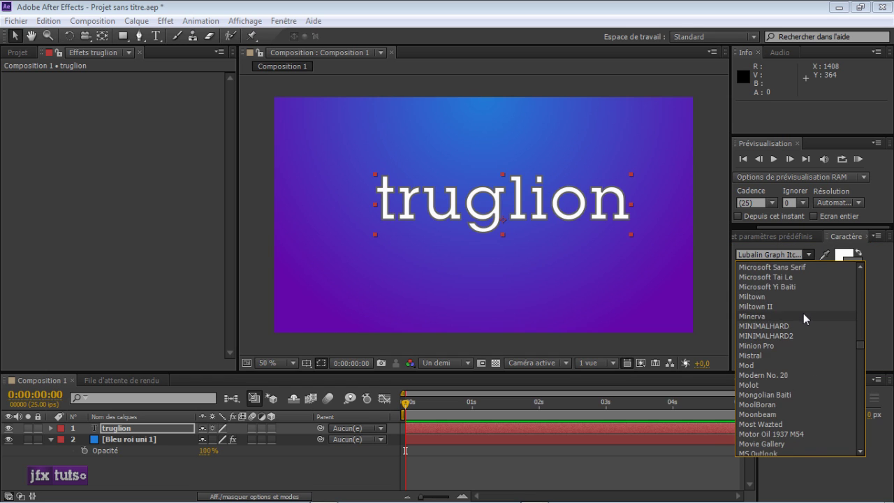
{"action": "scroll", "coordinate": [803, 313], "scroll_direction": "down", "scroll_amount": 18}
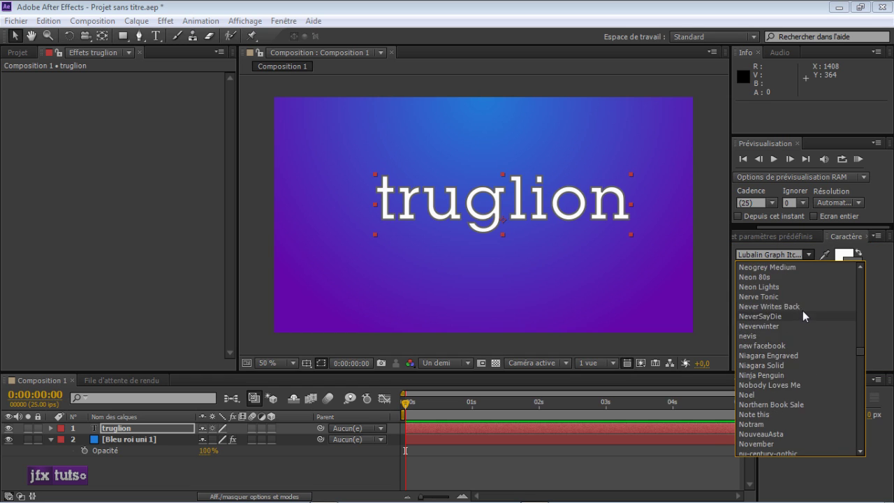
{"action": "left_click", "coordinate": [868, 288]}
{"action": "left_click", "coordinate": [809, 270]}
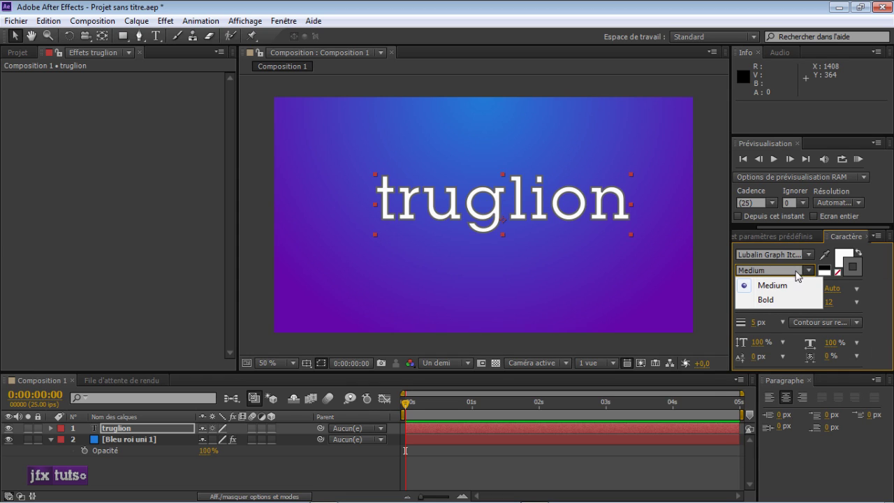
{"action": "left_click", "coordinate": [887, 276]}
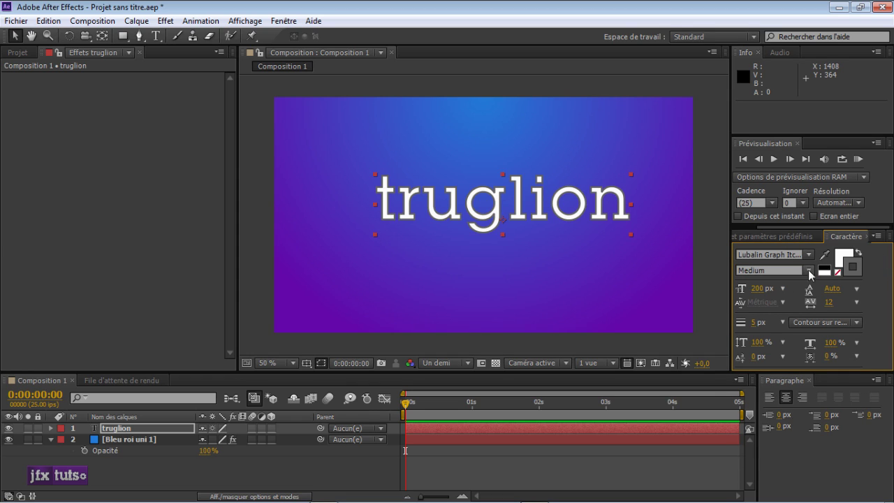
Step: Try other font size and tracking values on the text, undoing each change
{"action": "left_click_drag", "start_coordinate": [758, 290], "coordinate": [758, 289]}
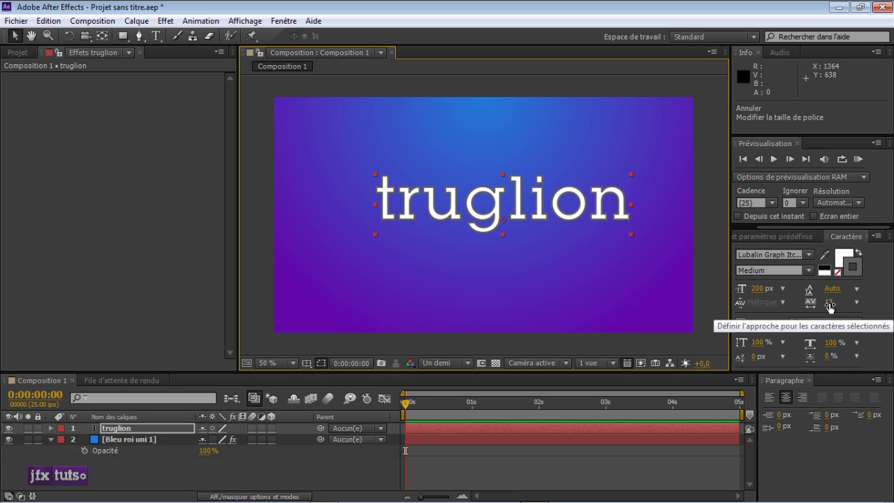
{"action": "mouse_move", "coordinate": [830, 303]}
{"action": "left_mouse_down"}
{"action": "mouse_move", "coordinate": [811, 303]}
{"action": "mouse_move", "coordinate": [855, 302]}
{"action": "mouse_move", "coordinate": [796, 302]}
{"action": "mouse_move", "coordinate": [853, 300]}
{"action": "mouse_move", "coordinate": [827, 300]}
{"action": "left_mouse_up"}
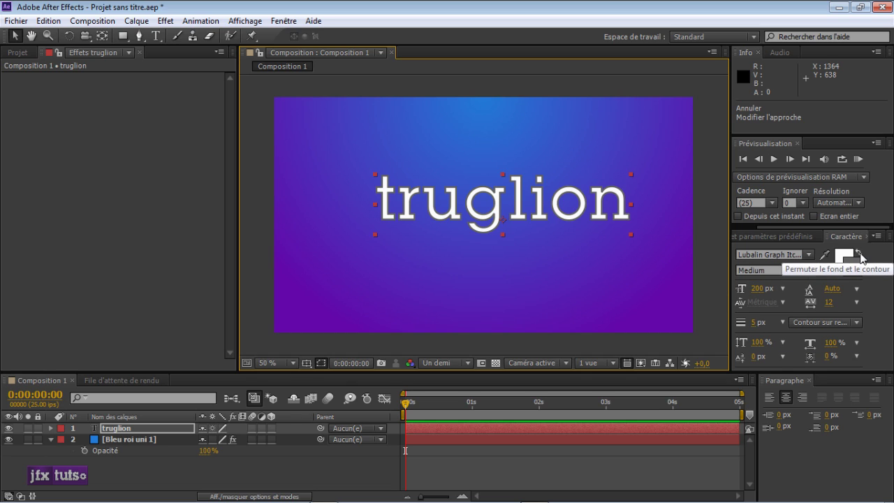
Step: Try swapping the fill and stroke colors of the text
{"action": "left_click", "coordinate": [861, 254]}
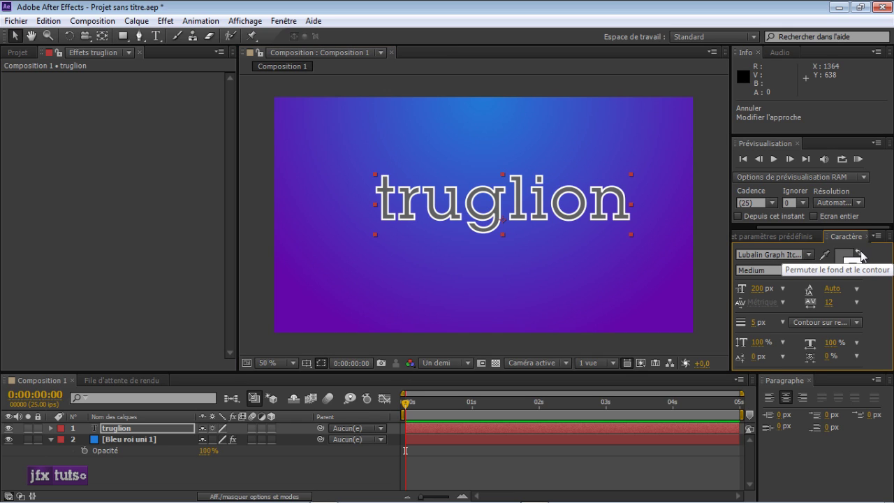
{"action": "left_click", "coordinate": [861, 254]}
{"action": "left_click", "coordinate": [860, 254]}
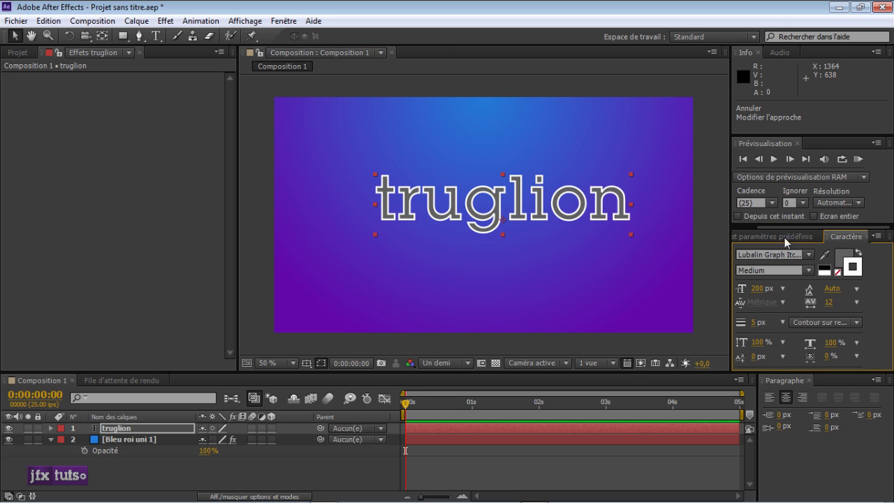
Step: Try the text without a stroke and with an outline only, checking the fill color choices, and restore the original colors
{"action": "left_click", "coordinate": [838, 272]}
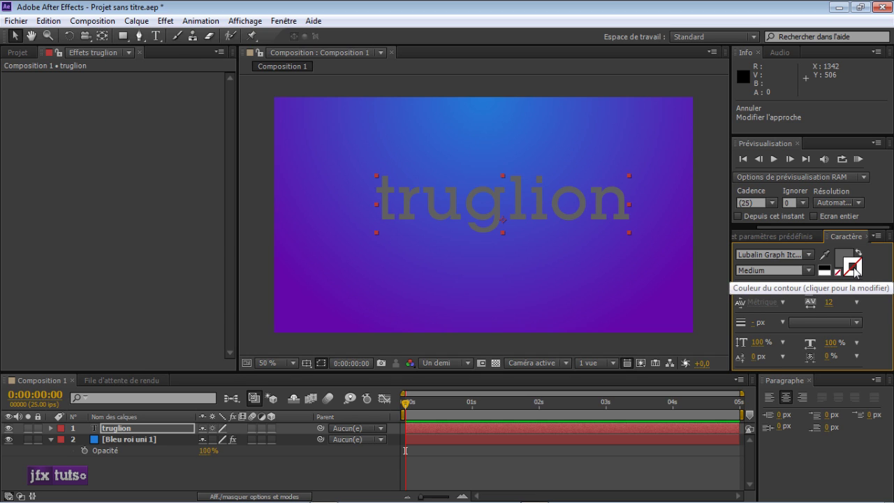
{"action": "left_click", "coordinate": [846, 261]}
{"action": "left_click", "coordinate": [337, 207]}
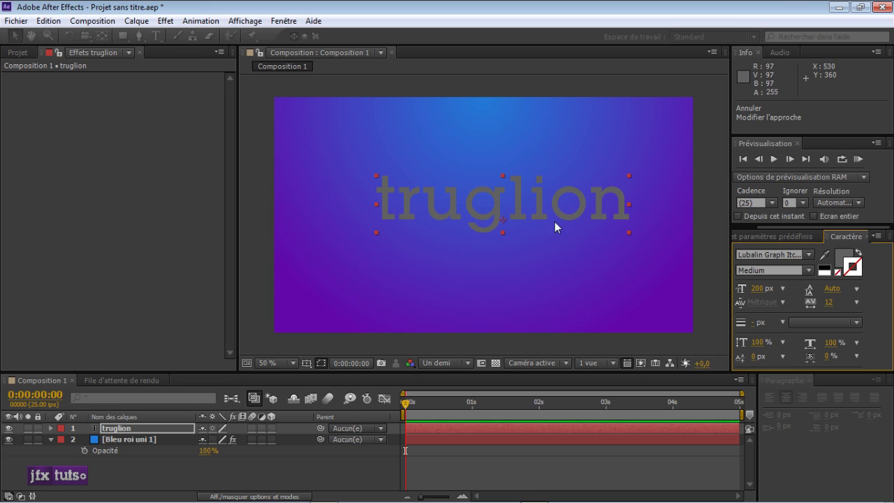
{"action": "left_click", "coordinate": [859, 254]}
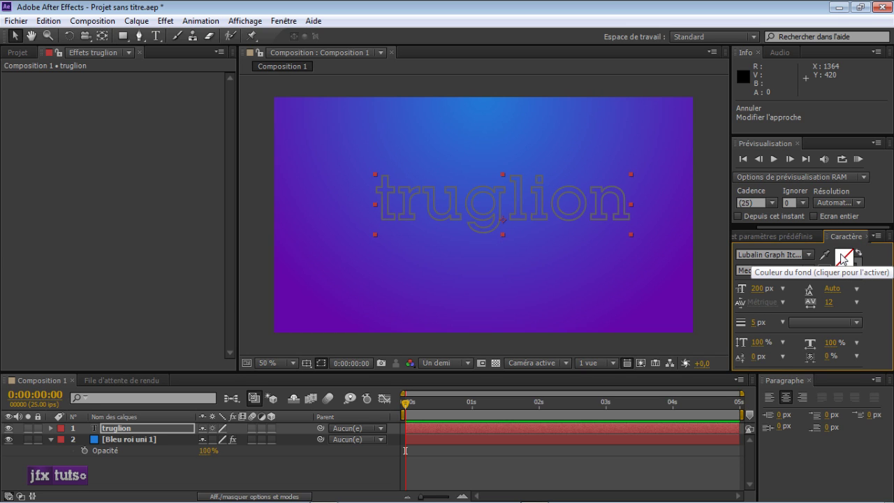
{"action": "left_click", "coordinate": [843, 258]}
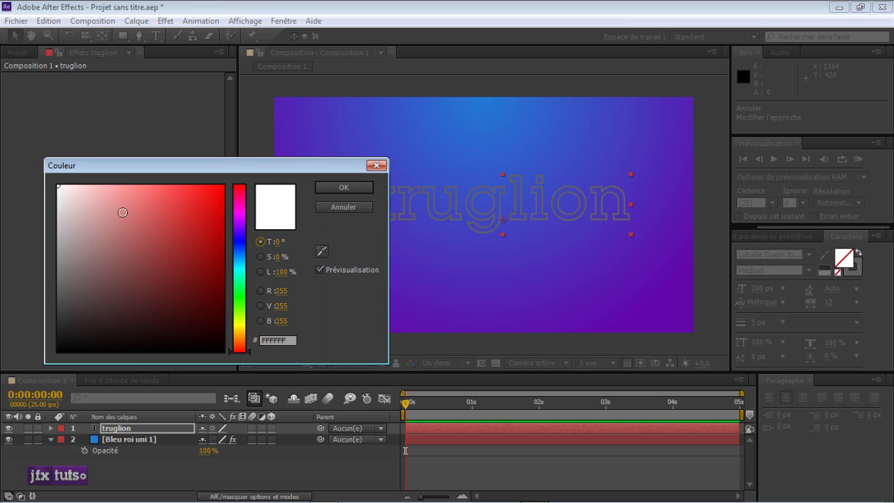
{"action": "left_click", "coordinate": [346, 208]}
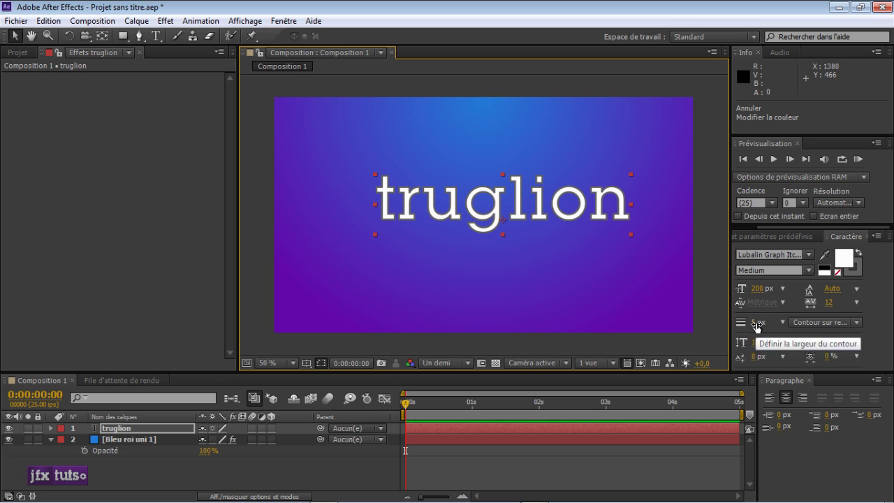
Step: Try other vertical and horizontal scale values on the text, undoing each change
{"action": "left_click", "coordinate": [754, 343]}
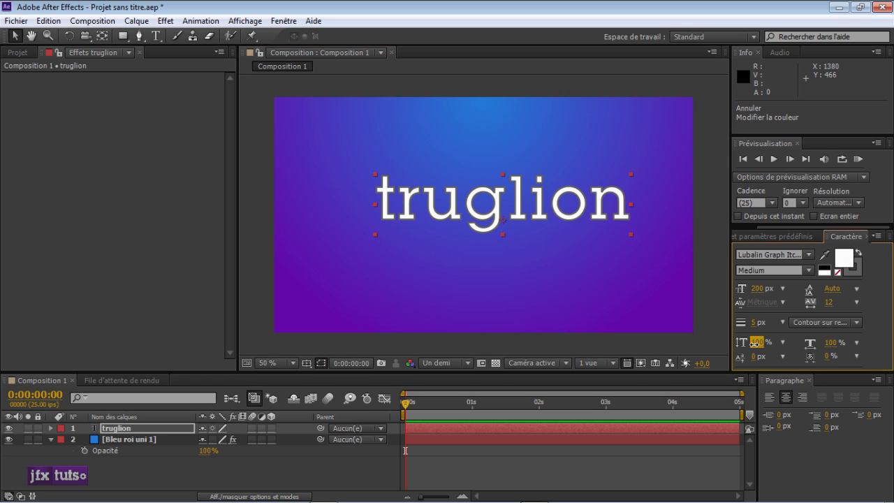
{"action": "mouse_move", "coordinate": [754, 343]}
{"action": "left_mouse_down"}
{"action": "mouse_move", "coordinate": [766, 342]}
{"action": "mouse_move", "coordinate": [757, 343]}
{"action": "left_mouse_up"}
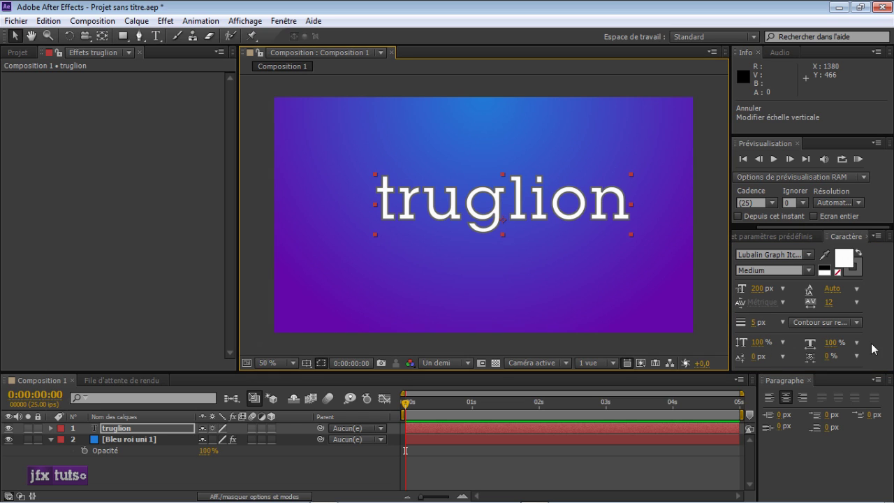
{"action": "left_click_drag", "start_coordinate": [829, 342], "coordinate": [858, 343]}
{"action": "key", "text": "ctrl+z"}
Step: Extend the Character settings area to reveal the style options, and try faux bold and all caps on the text layer
{"action": "left_click_drag", "start_coordinate": [779, 371], "coordinate": [778, 402]}
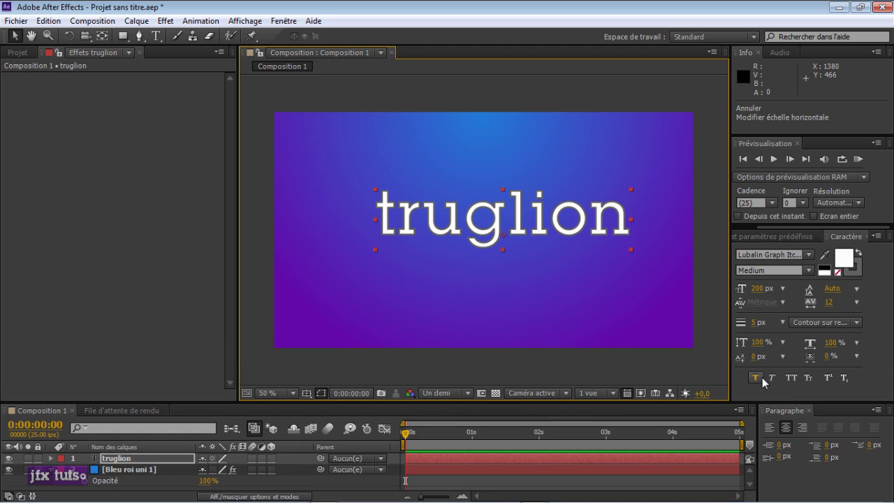
{"action": "left_click", "coordinate": [157, 462]}
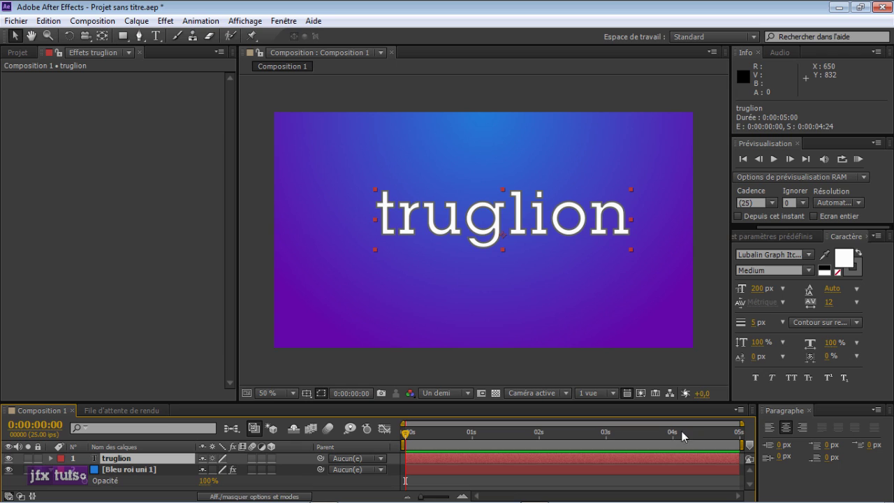
{"action": "left_click", "coordinate": [755, 379]}
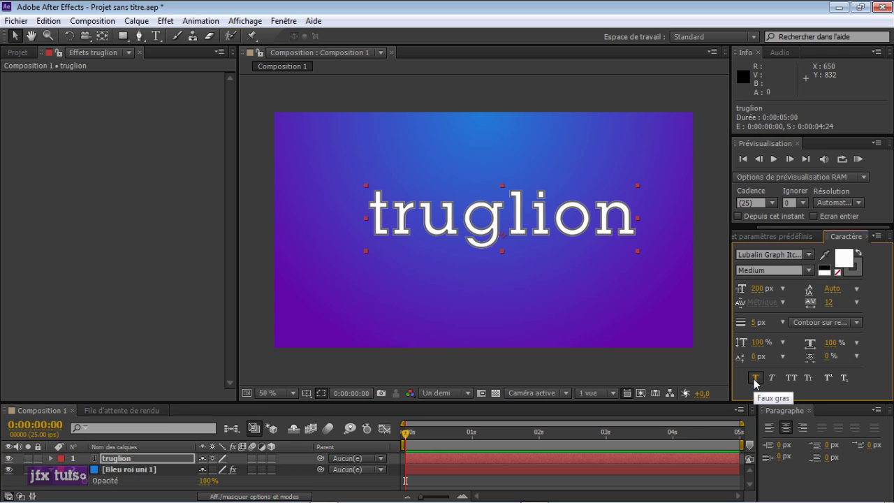
{"action": "left_click", "coordinate": [756, 379]}
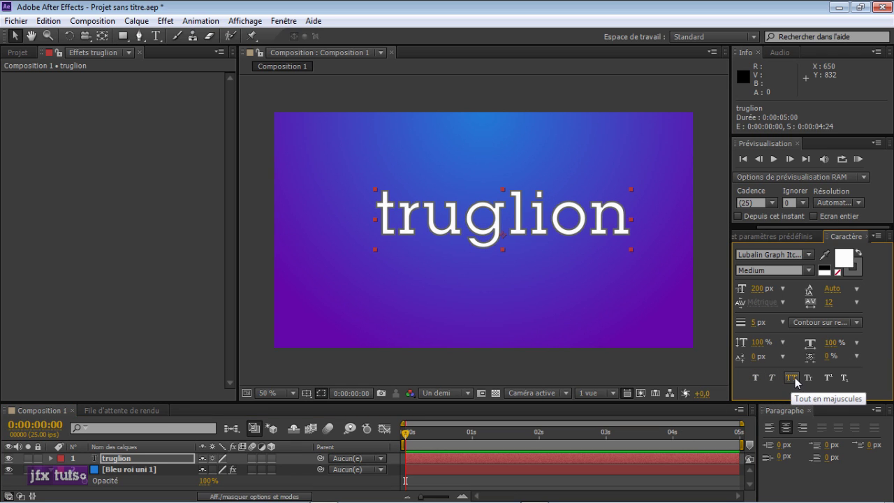
{"action": "left_click", "coordinate": [793, 379]}
{"action": "left_click", "coordinate": [792, 378]}
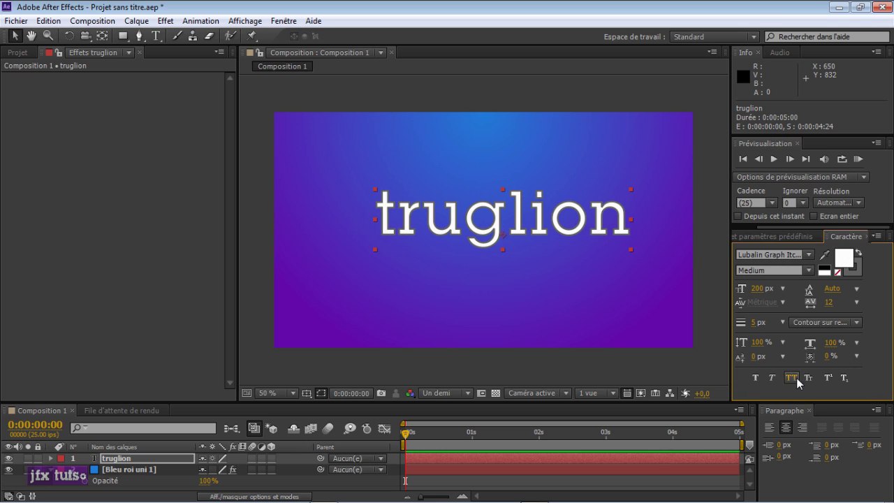
Step: Apply small caps to the text layer and retype its T and G as capitals so it reads TruGlion
{"action": "left_click", "coordinate": [810, 380]}
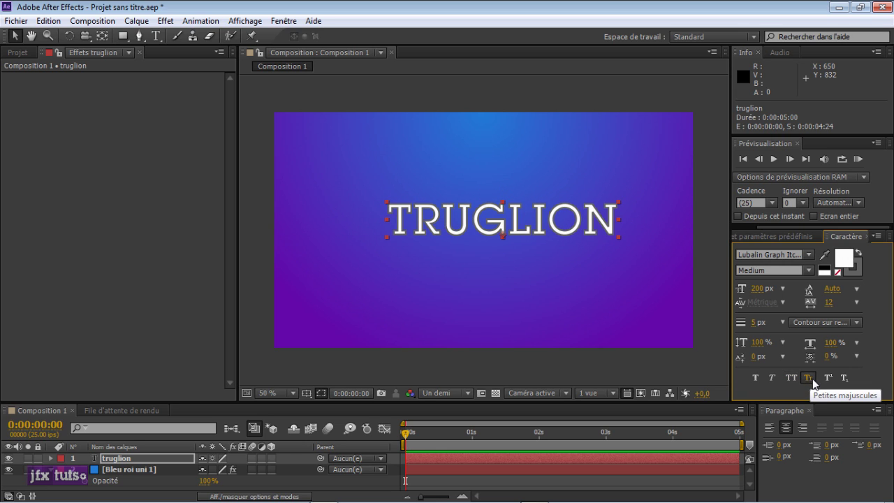
{"action": "left_click", "coordinate": [136, 460]}
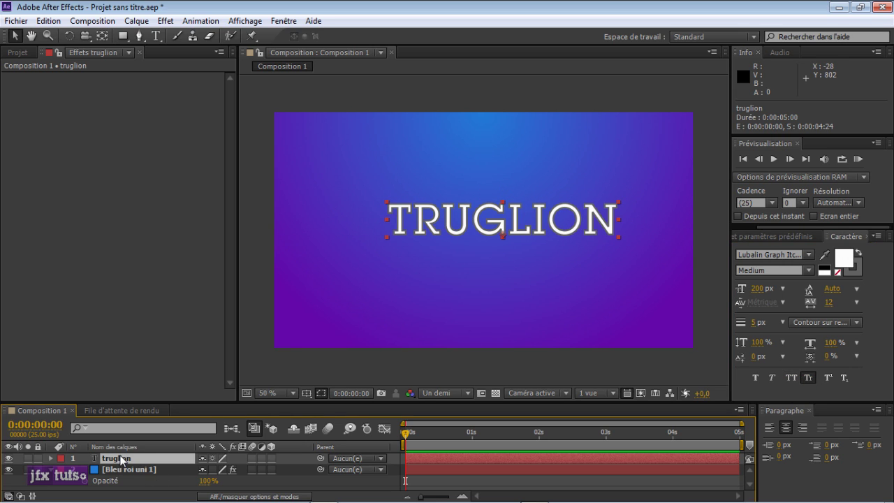
{"action": "double_click", "coordinate": [102, 462]}
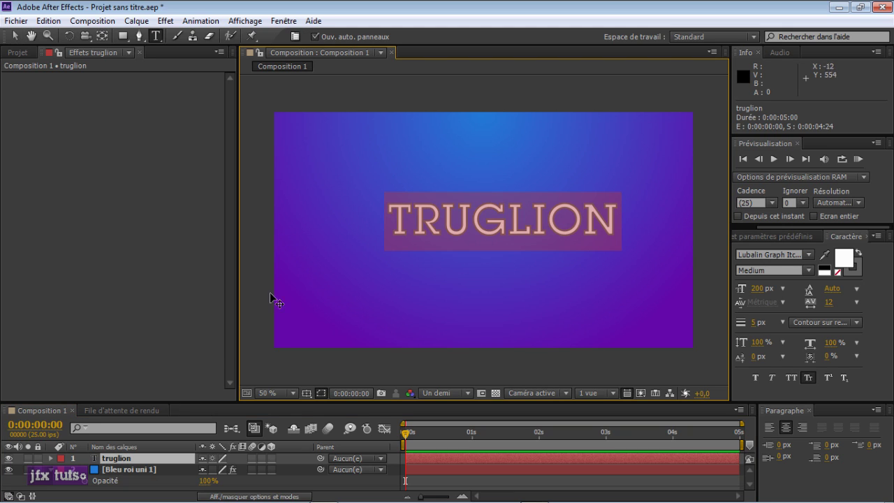
{"action": "left_click_drag", "start_coordinate": [411, 230], "coordinate": [384, 232]}
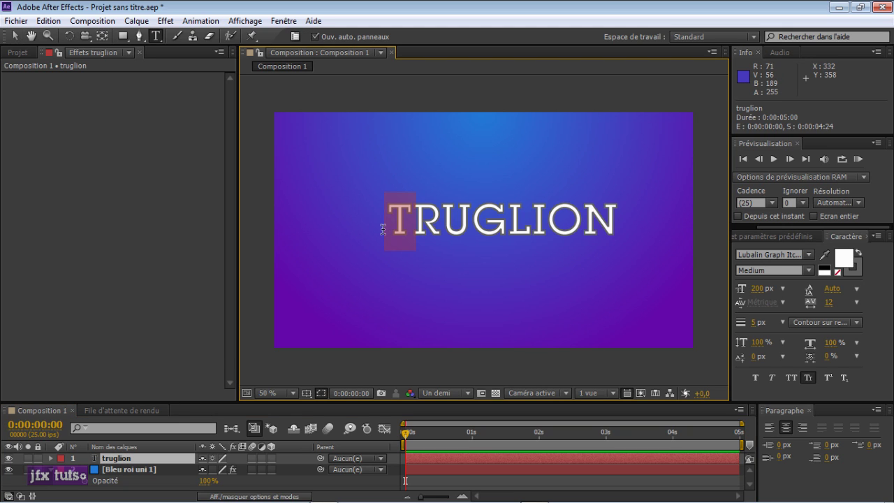
{"action": "type", "text": "T"}
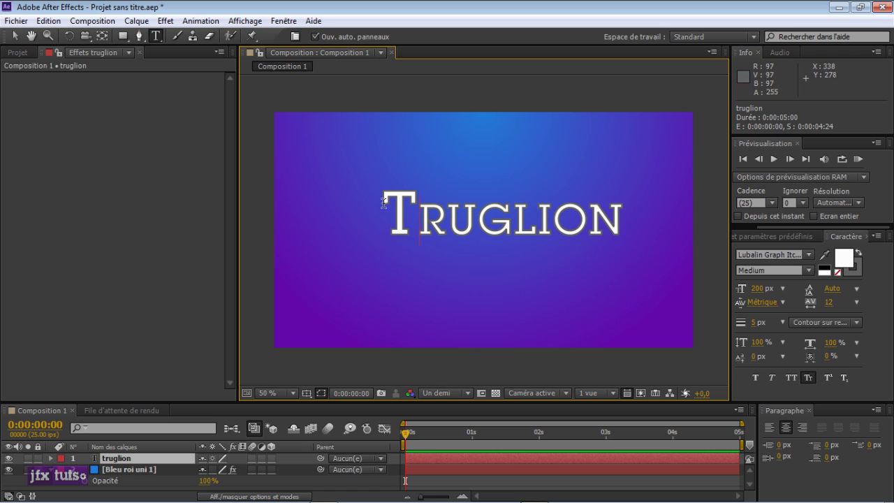
{"action": "left_click_drag", "start_coordinate": [507, 213], "coordinate": [490, 215]}
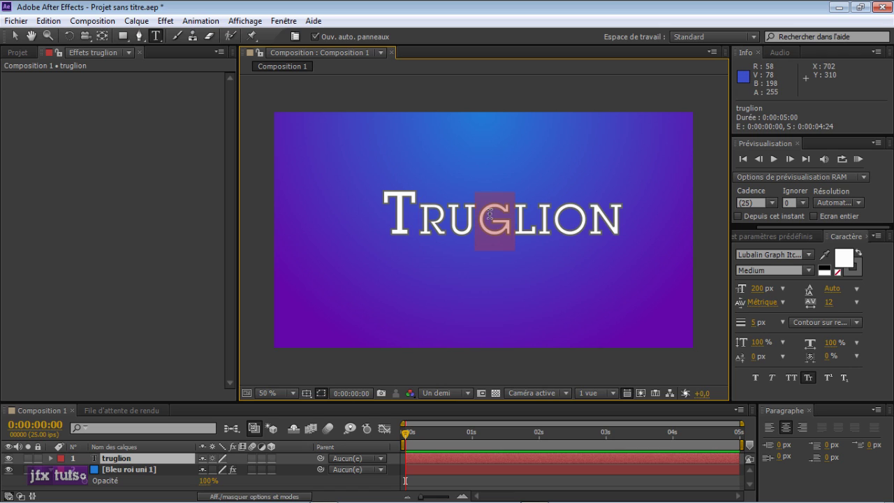
{"action": "type", "text": "G"}
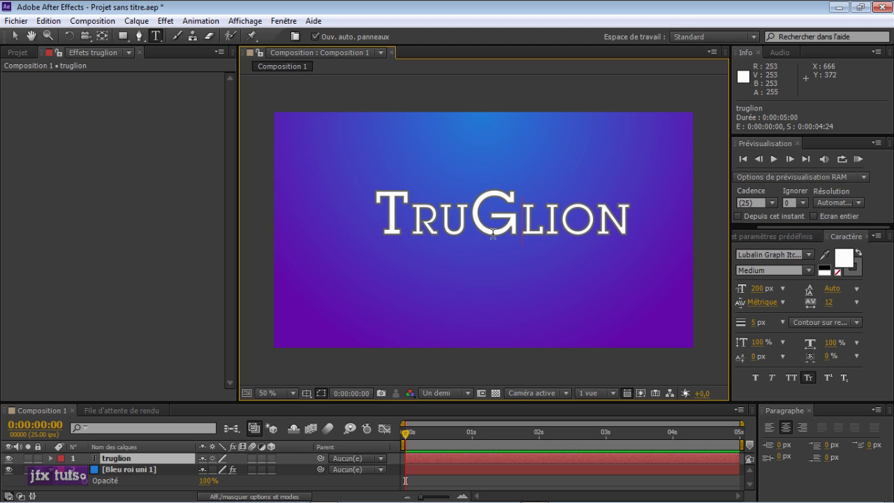
{"action": "left_click", "coordinate": [15, 36]}
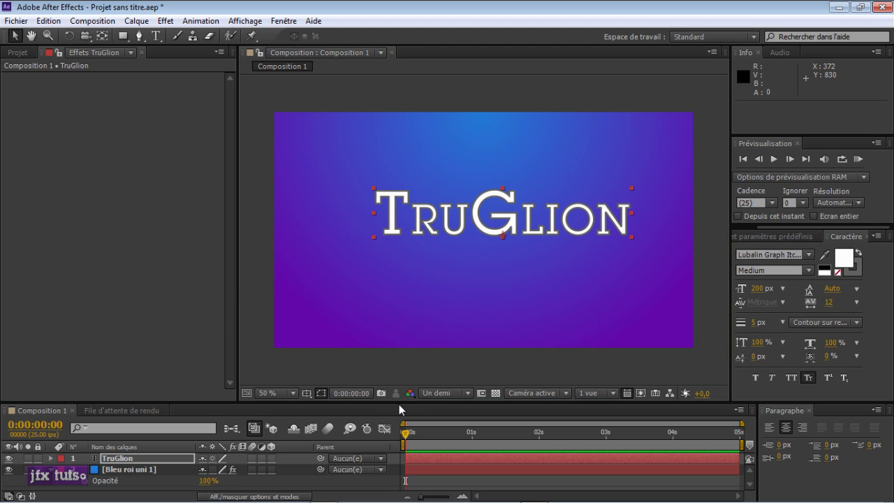
Step: Enlarge the timeline area and try selecting the whole TruGlion text for editing, in the composition and through its layer
{"action": "left_click_drag", "start_coordinate": [398, 402], "coordinate": [399, 371]}
{"action": "left_click", "coordinate": [156, 36]}
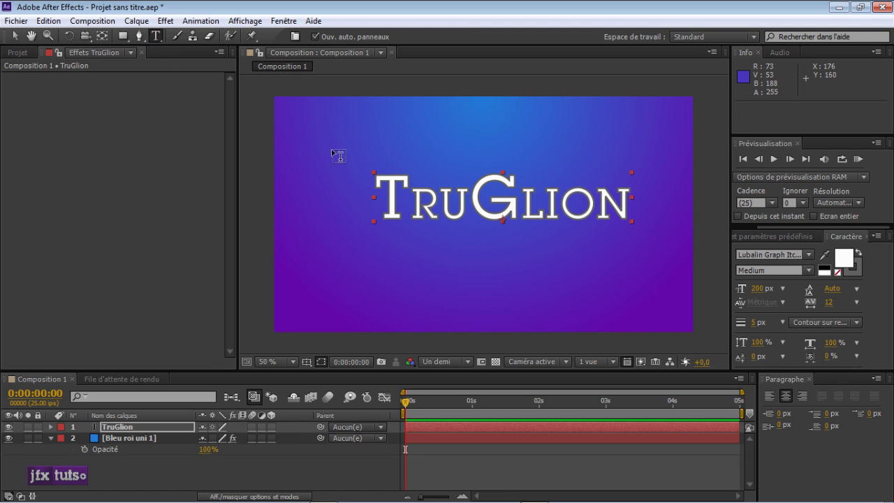
{"action": "left_click_drag", "start_coordinate": [372, 198], "coordinate": [686, 199]}
{"action": "left_click", "coordinate": [15, 36]}
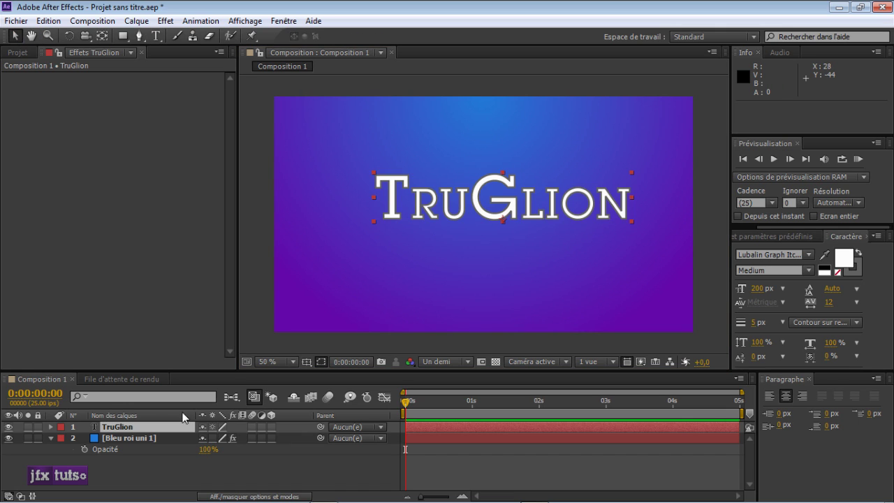
{"action": "double_click", "coordinate": [99, 427]}
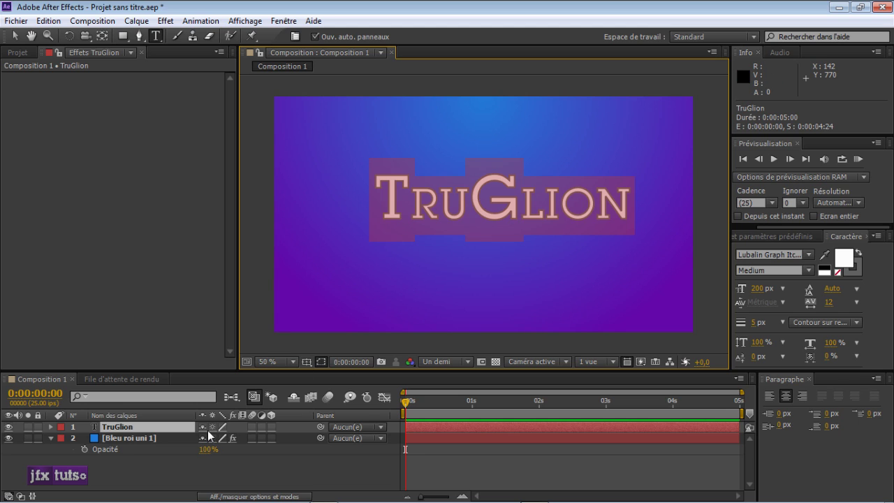
{"action": "left_click", "coordinate": [15, 36]}
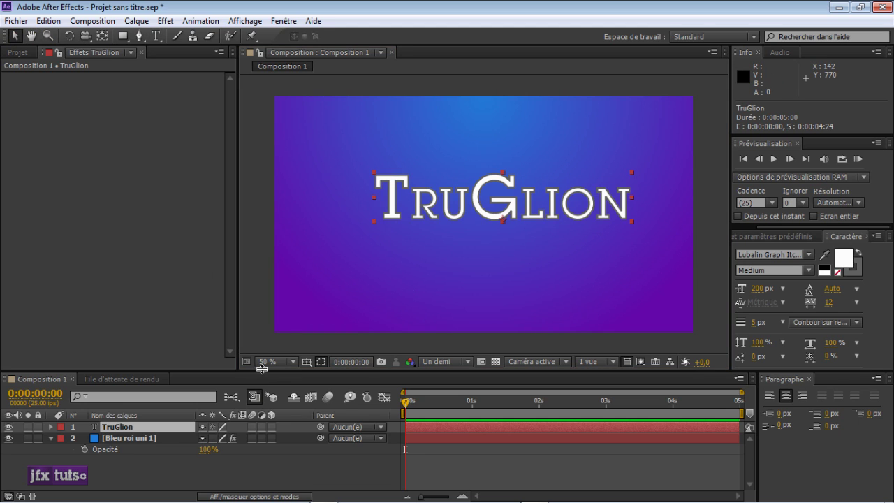
{"action": "left_click_drag", "start_coordinate": [262, 368], "coordinate": [262, 355]}
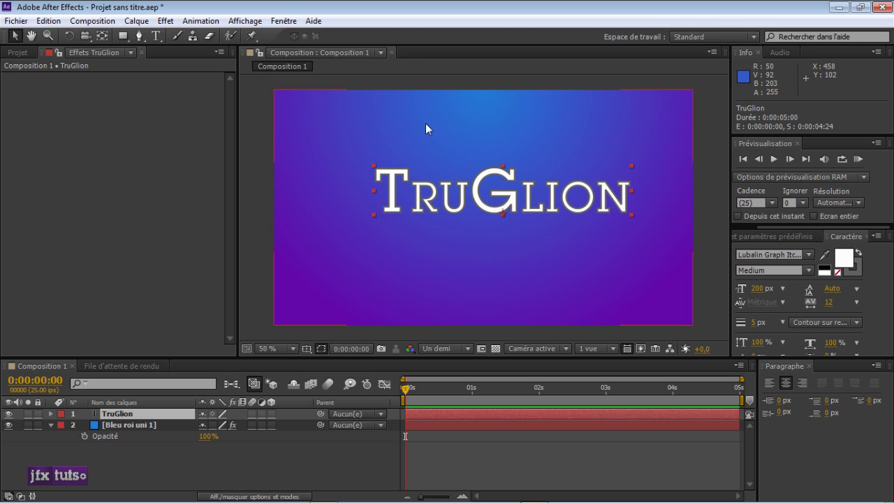
Step: Look up the commands for creating a new text layer, both for layers in general and from the timeline
{"action": "left_click", "coordinate": [142, 25]}
{"action": "mouse_move", "coordinate": [209, 31]}
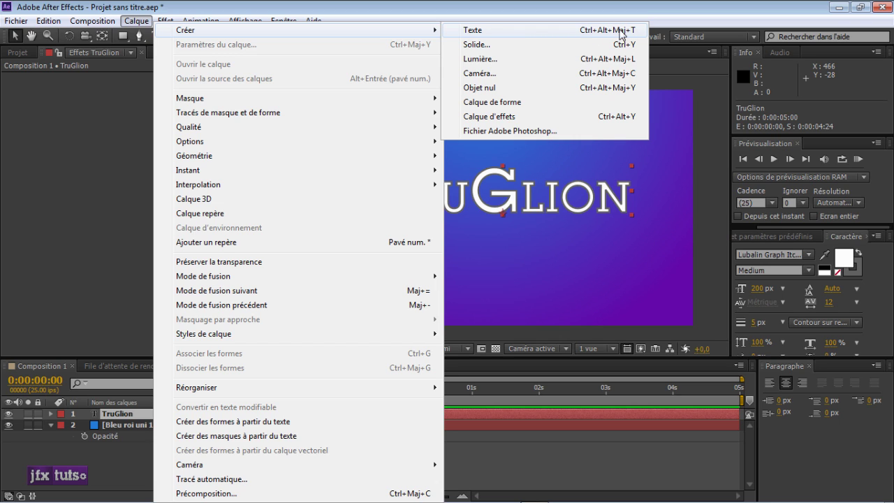
{"action": "left_click", "coordinate": [127, 452]}
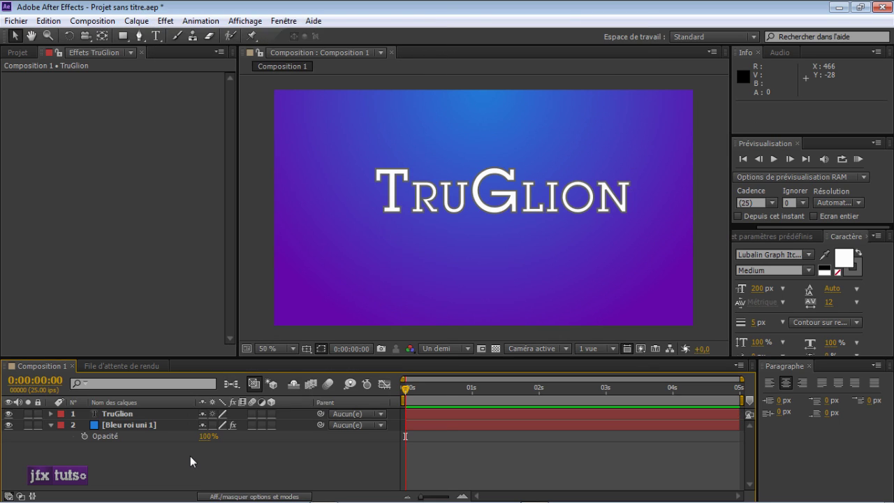
{"action": "right_click", "coordinate": [193, 456]}
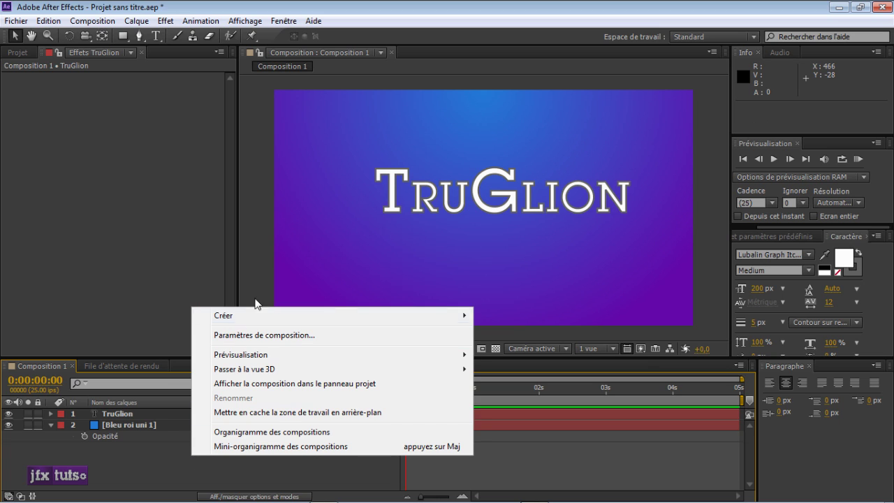
{"action": "mouse_move", "coordinate": [375, 315]}
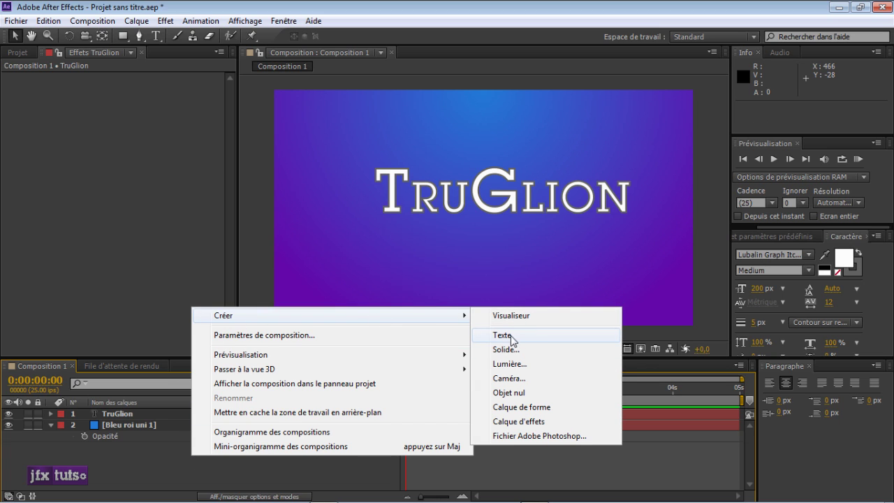
{"action": "left_click", "coordinate": [195, 464]}
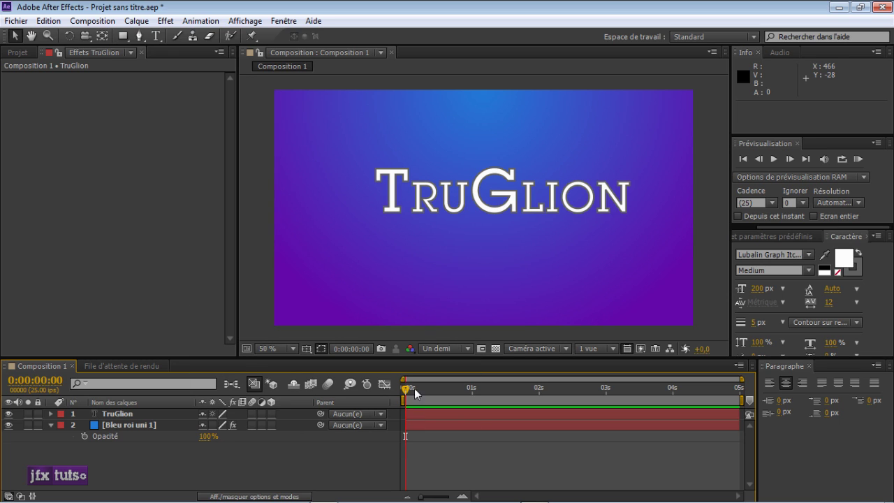
Step: Show the Align settings and center the TruGlion text horizontally and vertically on the composition
{"action": "left_click", "coordinate": [763, 368]}
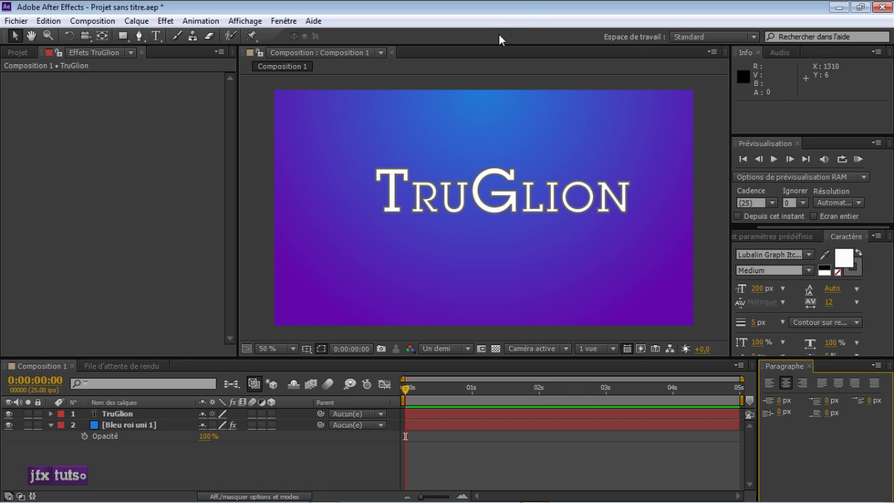
{"action": "left_click", "coordinate": [284, 21]}
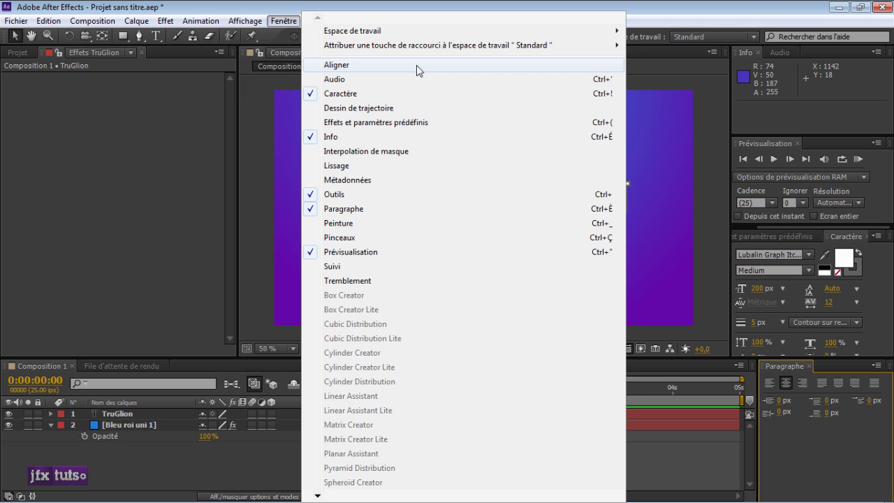
{"action": "left_click", "coordinate": [396, 65]}
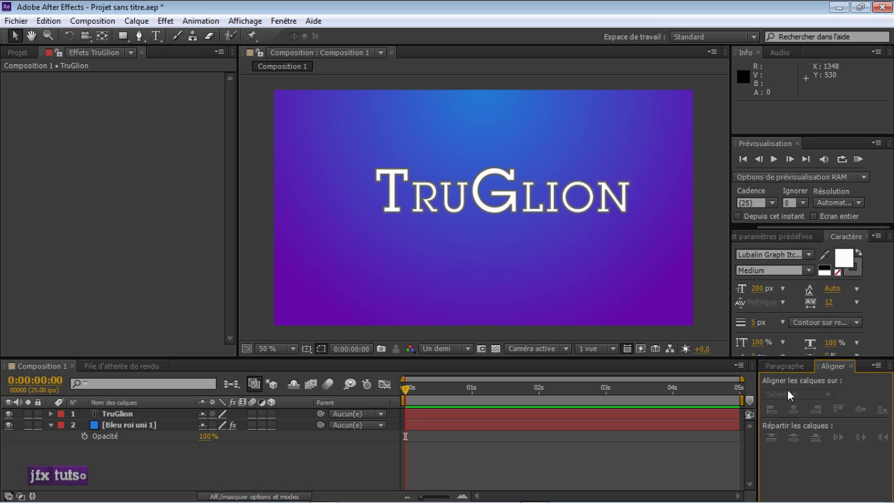
{"action": "left_click", "coordinate": [120, 415]}
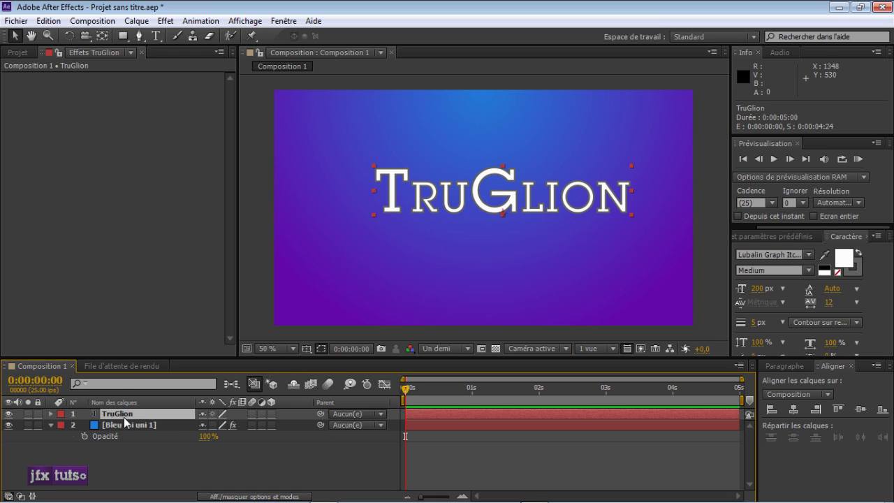
{"action": "left_click", "coordinate": [795, 413]}
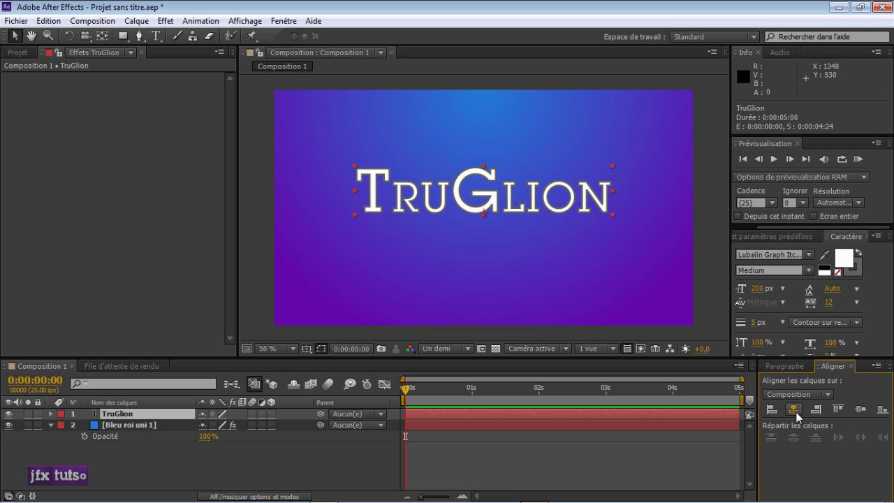
{"action": "left_click", "coordinate": [861, 411]}
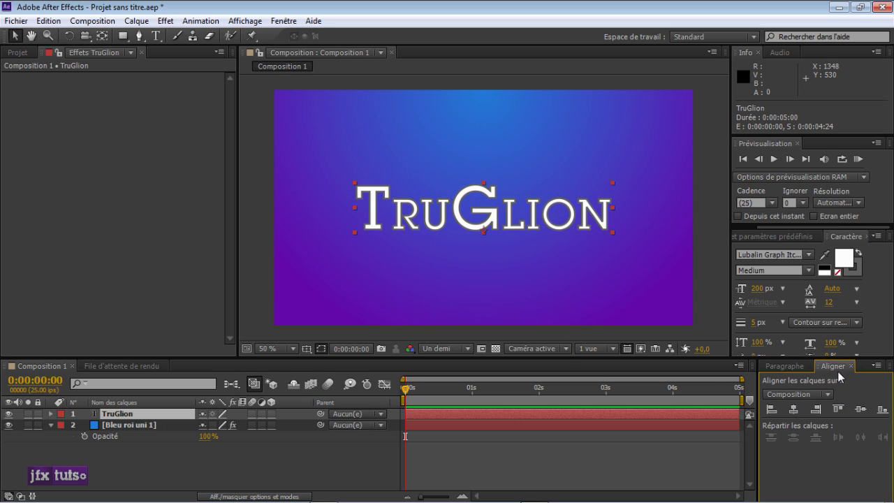
{"action": "left_click", "coordinate": [328, 449]}
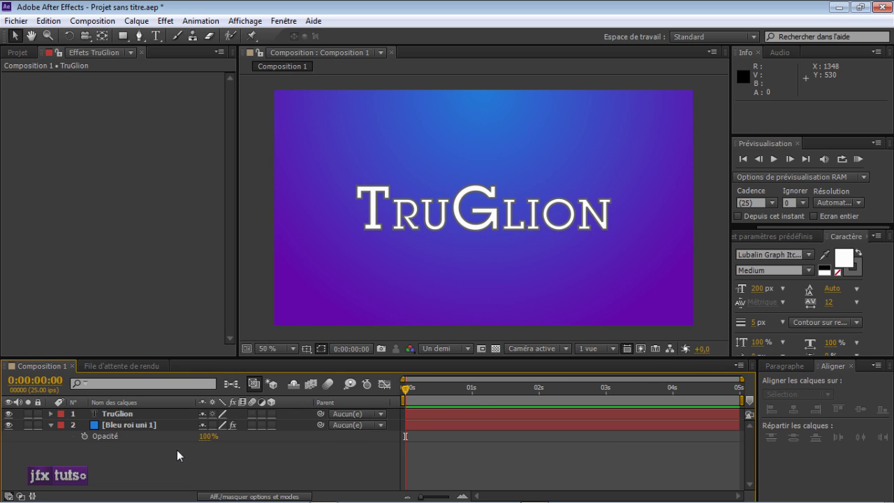
Step: Collapse the Bleu roi uni 1 layer and reveal the TruGlion layer's Transform properties in a taller timeline
{"action": "left_click", "coordinate": [50, 424]}
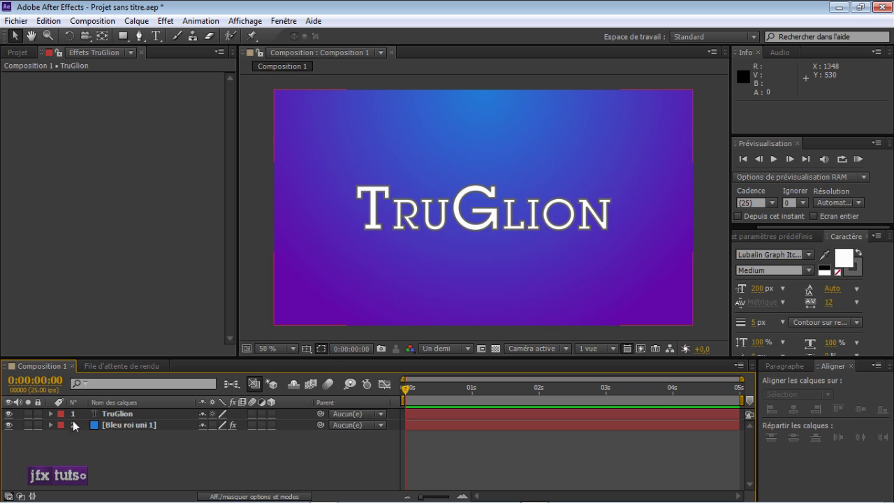
{"action": "left_click_drag", "start_coordinate": [329, 358], "coordinate": [337, 317]}
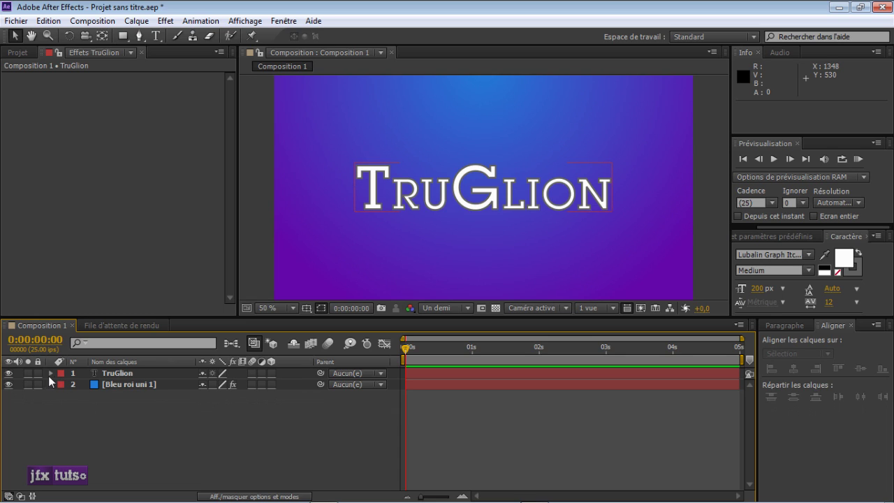
{"action": "left_click", "coordinate": [51, 375]}
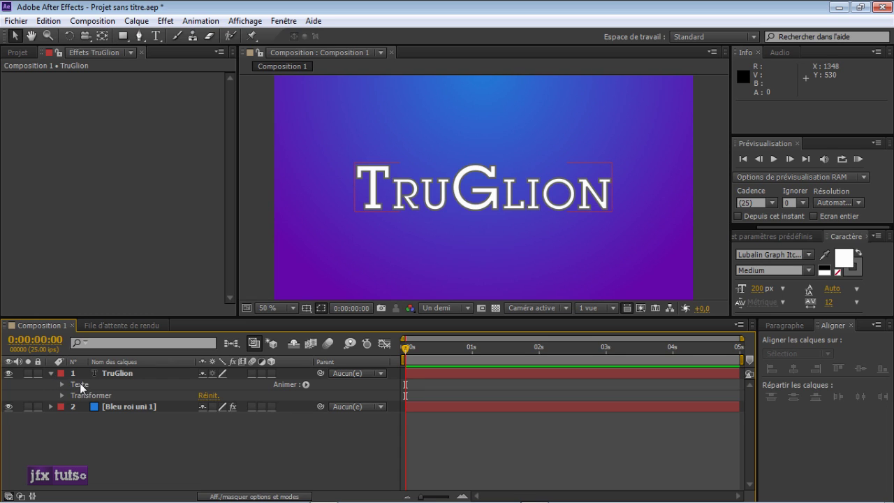
{"action": "left_click", "coordinate": [82, 389]}
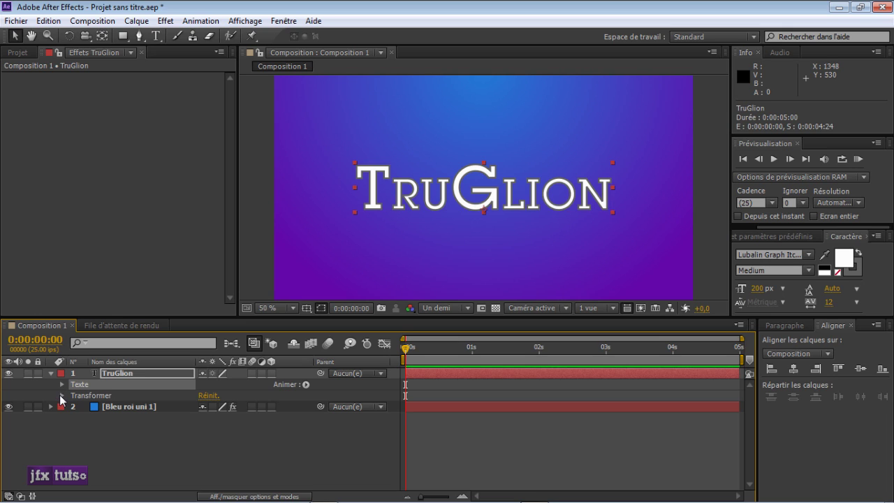
{"action": "left_click", "coordinate": [66, 396]}
{"action": "left_click", "coordinate": [63, 396]}
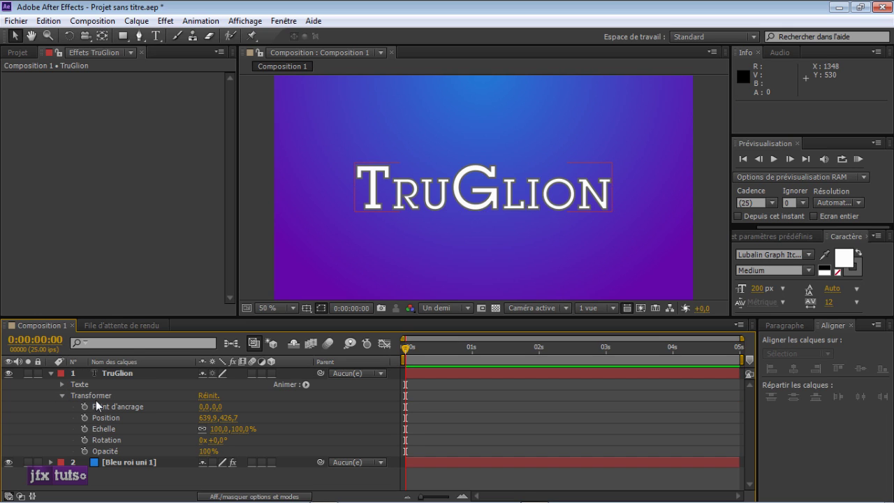
{"action": "left_click", "coordinate": [113, 403]}
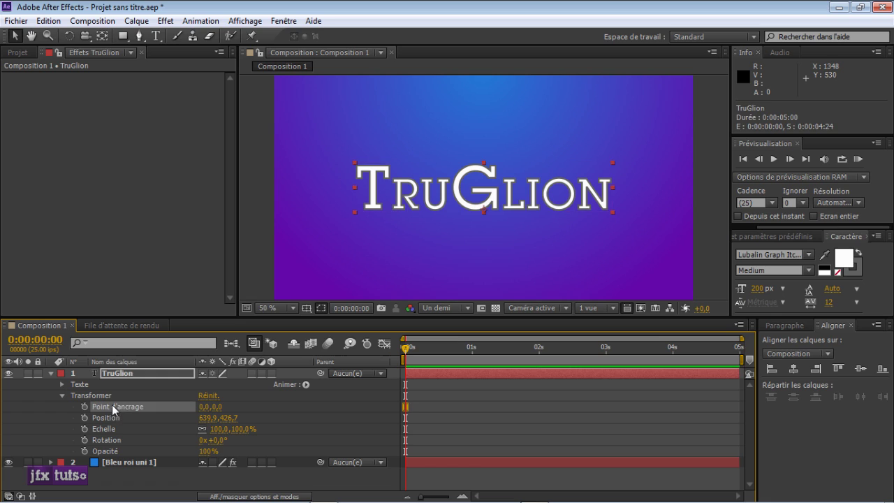
{"action": "left_click", "coordinate": [112, 452]}
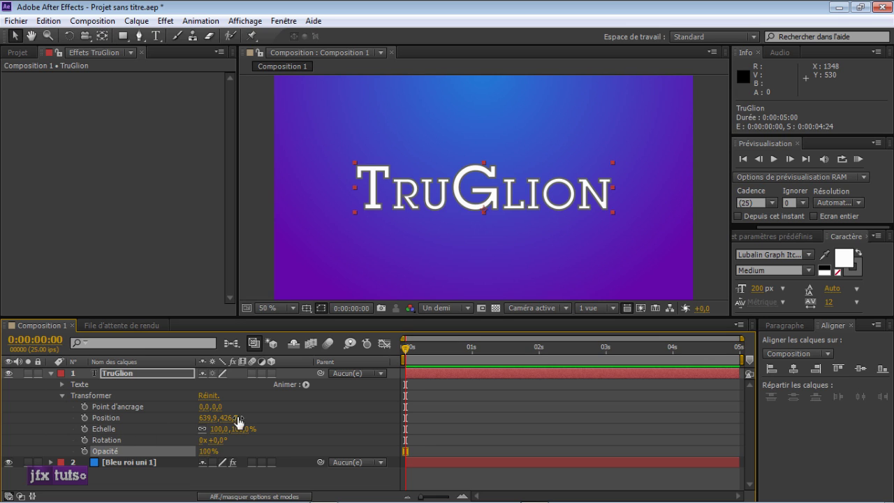
Step: Set the TruGlion layer's X position to 649.9 and try it as a 3D layer with a Z position of -24, undoing the 3D changes
{"action": "mouse_move", "coordinate": [207, 418]}
{"action": "left_mouse_down"}
{"action": "mouse_move", "coordinate": [257, 412]}
{"action": "mouse_move", "coordinate": [192, 410]}
{"action": "mouse_move", "coordinate": [216, 407]}
{"action": "mouse_move", "coordinate": [207, 408]}
{"action": "mouse_move", "coordinate": [236, 420]}
{"action": "mouse_move", "coordinate": [224, 420]}
{"action": "left_mouse_up"}
{"action": "left_click", "coordinate": [272, 373]}
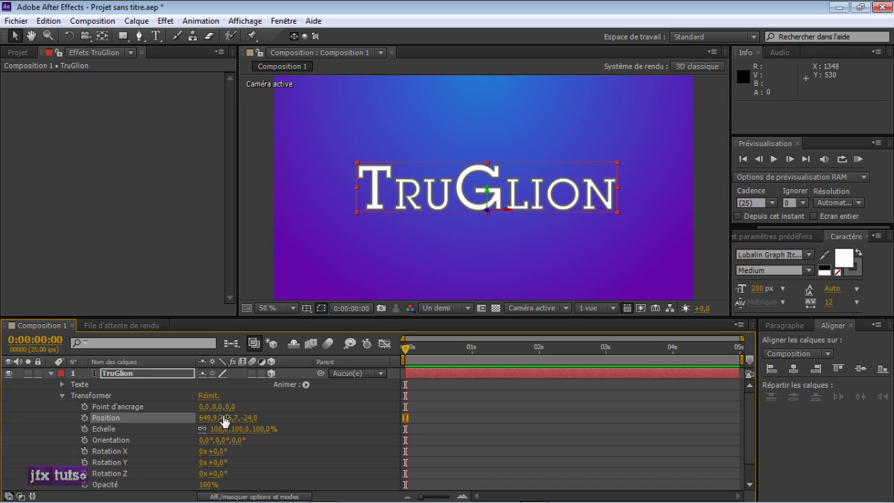
{"action": "key", "text": "ctrl+z"}
{"action": "key", "text": "ctrl+z"}
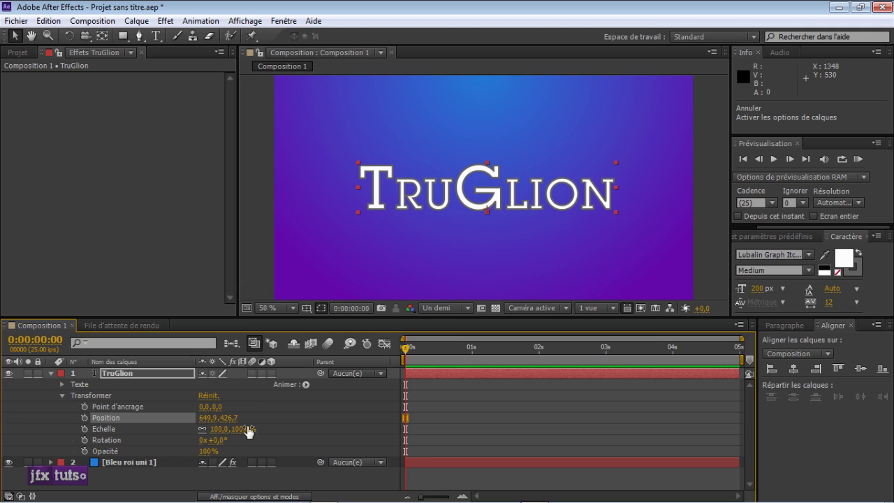
Step: Try another scale on the TruGlion layer, undoing it, and set the layer's rotation to -101°
{"action": "left_click_drag", "start_coordinate": [222, 430], "coordinate": [147, 439]}
{"action": "key", "text": "ctrl+z"}
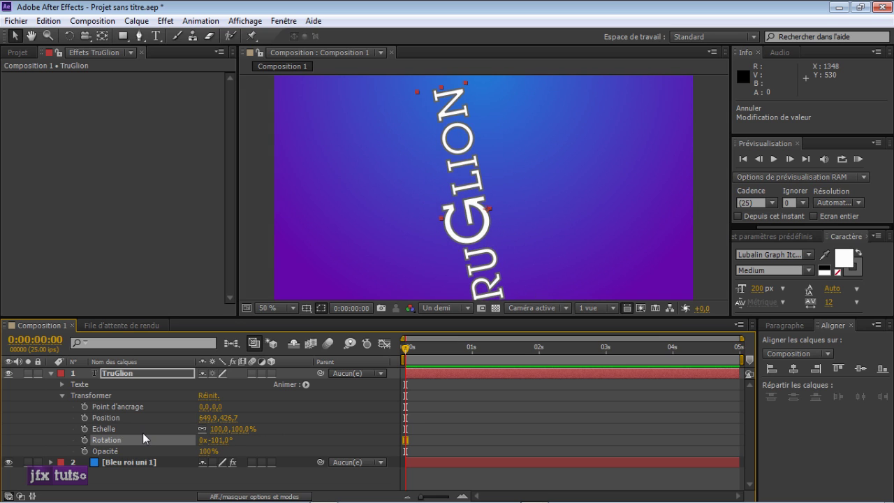
Step: Undo the TruGlion layer's rotation change and try a lower opacity on it, undoing that as well
{"action": "key", "text": "ctrl+z"}
{"action": "left_click_drag", "start_coordinate": [209, 451], "coordinate": [185, 451]}
{"action": "key", "text": "ctrl+z"}
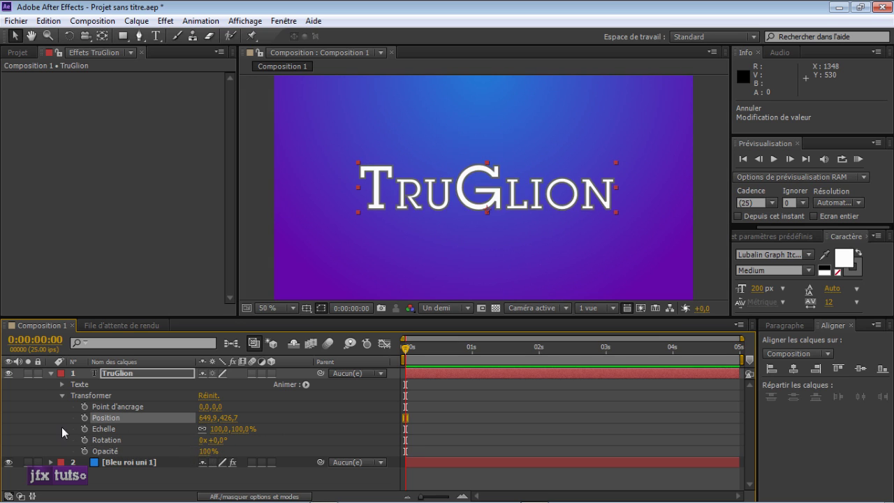
Step: Expand the TruGlion layer's Texte properties and add a Décalage de caractères animator, enlarging the timeline to show its settings
{"action": "left_click", "coordinate": [61, 395]}
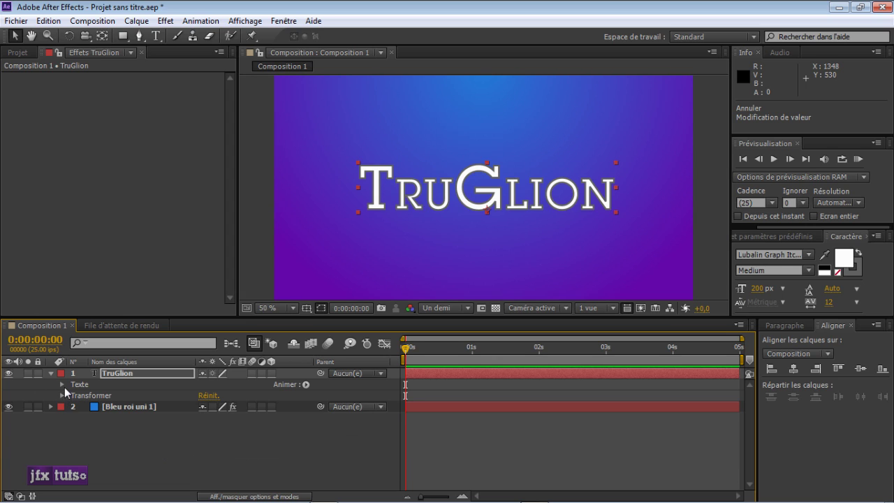
{"action": "left_click", "coordinate": [61, 384]}
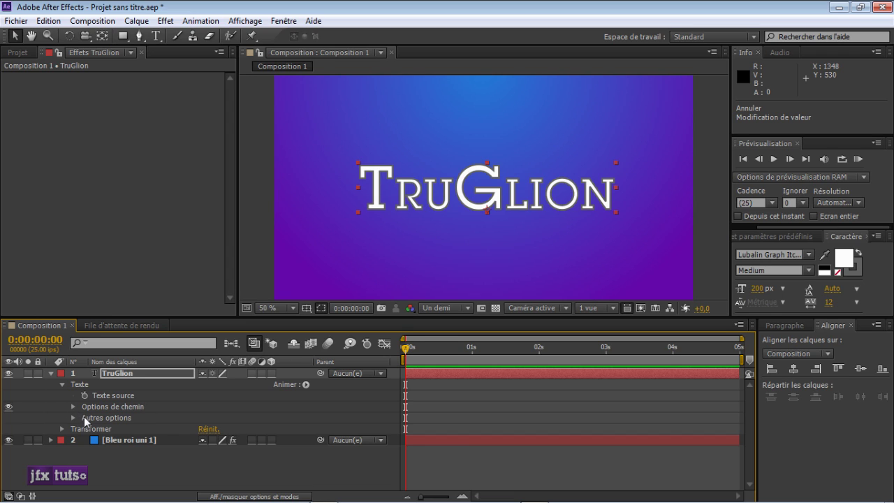
{"action": "left_click", "coordinate": [307, 385]}
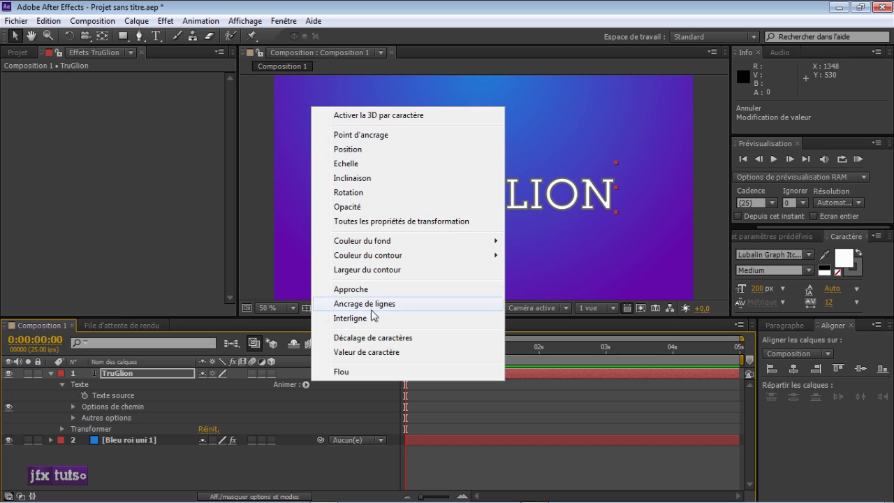
{"action": "mouse_move", "coordinate": [390, 242]}
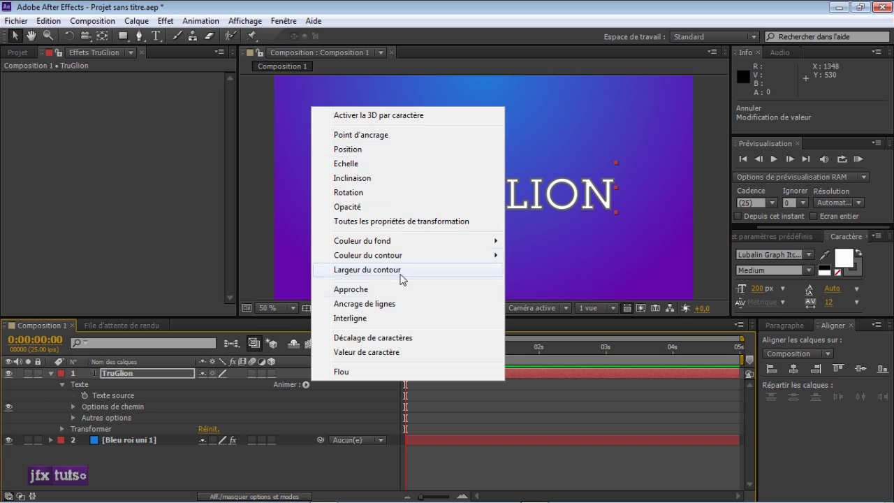
{"action": "left_click", "coordinate": [391, 340]}
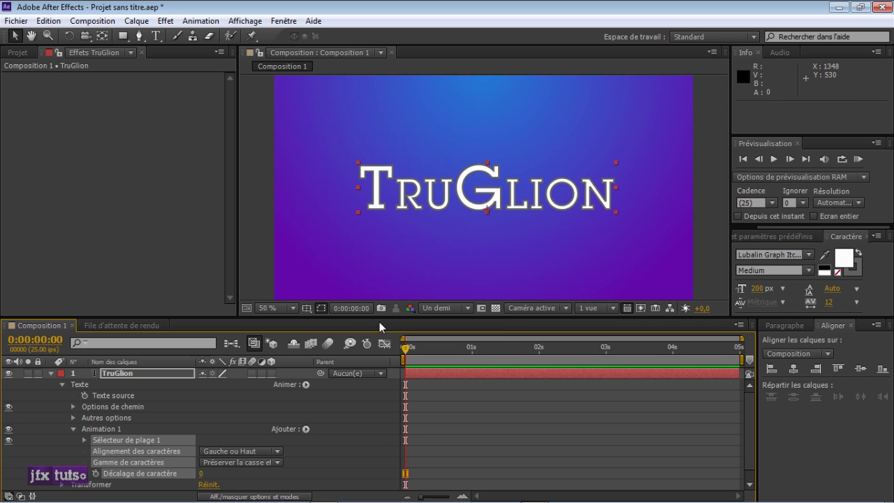
{"action": "left_click_drag", "start_coordinate": [357, 319], "coordinate": [360, 252]}
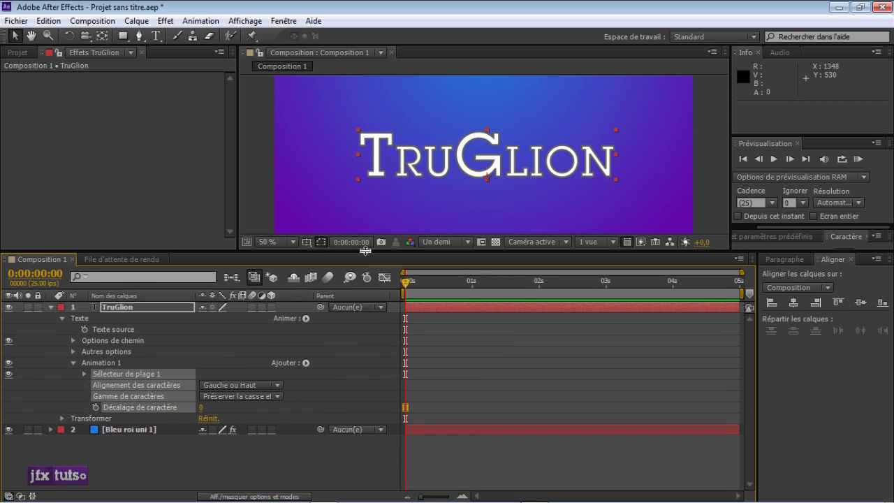
Step: Rename the new text animator as Character
{"action": "left_click", "coordinate": [102, 364]}
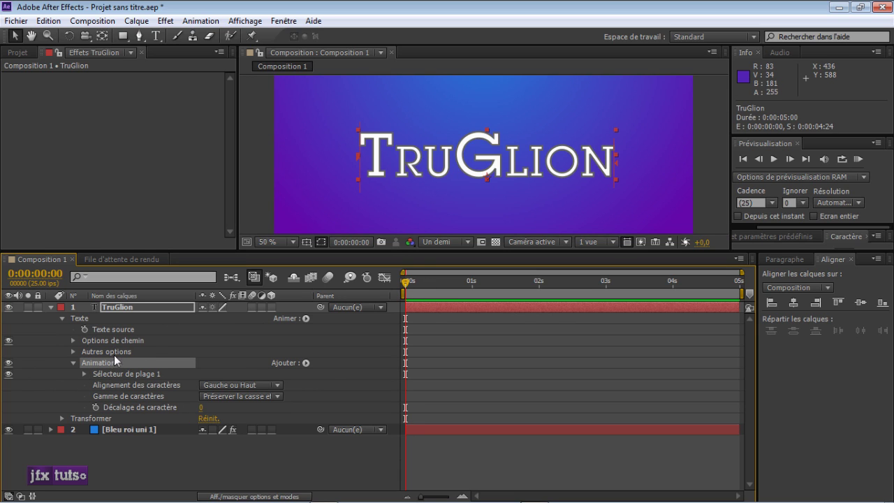
{"action": "key", "text": "Return"}
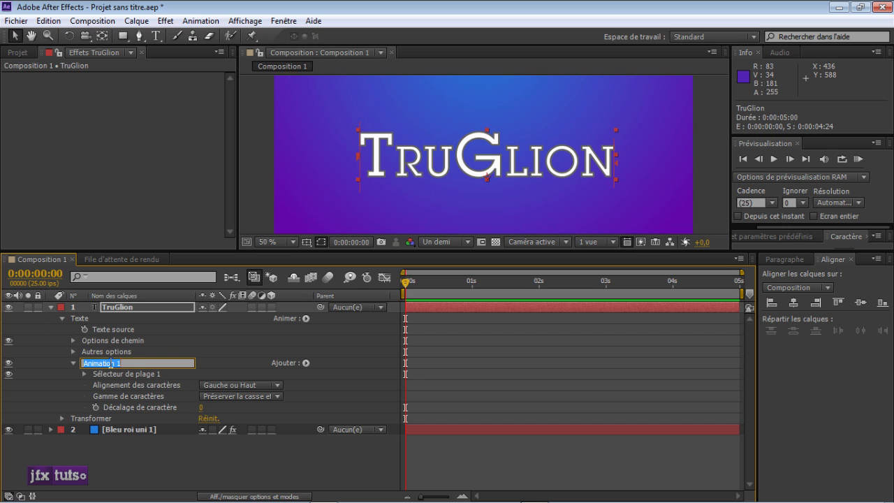
{"action": "type", "text": "Character"}
{"action": "key", "text": "Return"}
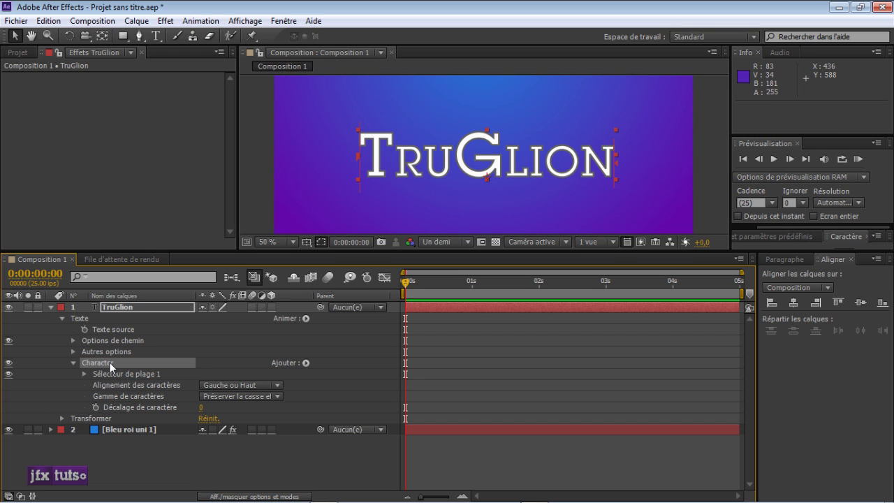
Step: Try a Décalage de caractère of -10 on the Character animator and set it back to 0
{"action": "left_click", "coordinate": [115, 371]}
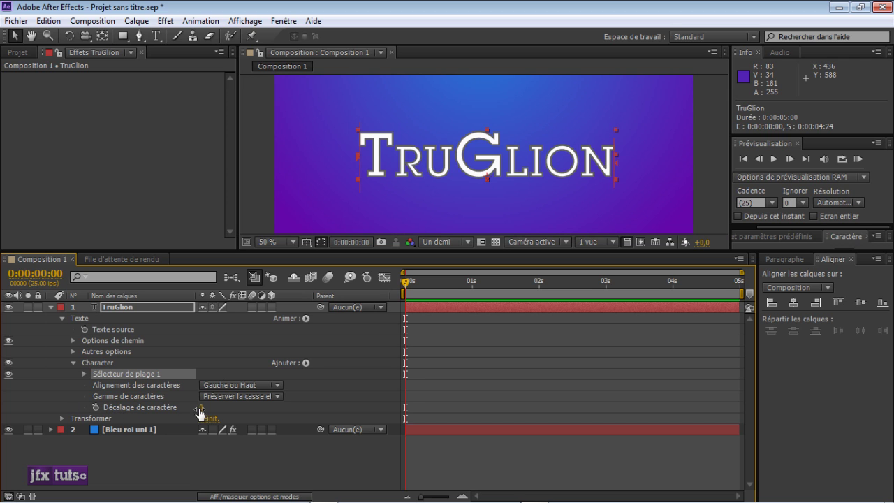
{"action": "mouse_move", "coordinate": [200, 407]}
{"action": "left_mouse_down"}
{"action": "mouse_move", "coordinate": [218, 407]}
{"action": "mouse_move", "coordinate": [196, 407]}
{"action": "left_mouse_up"}
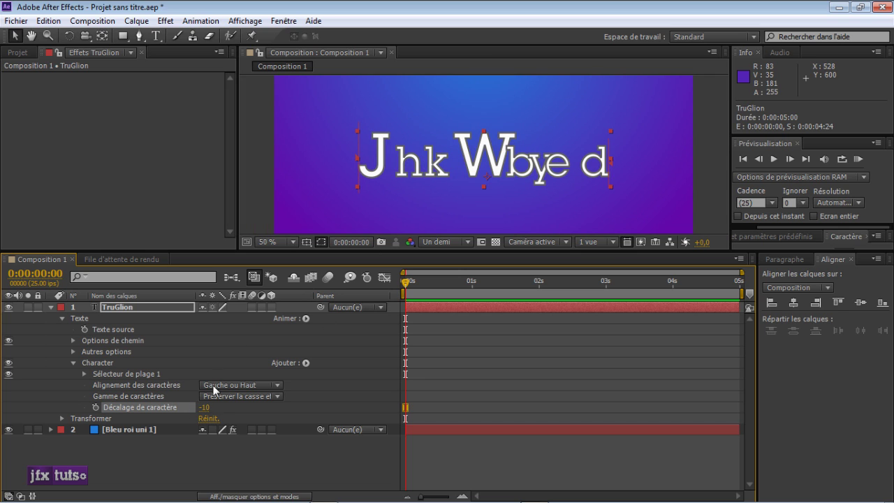
{"action": "left_click", "coordinate": [206, 407]}
{"action": "type", "text": "0"}
{"action": "key", "text": "Return"}
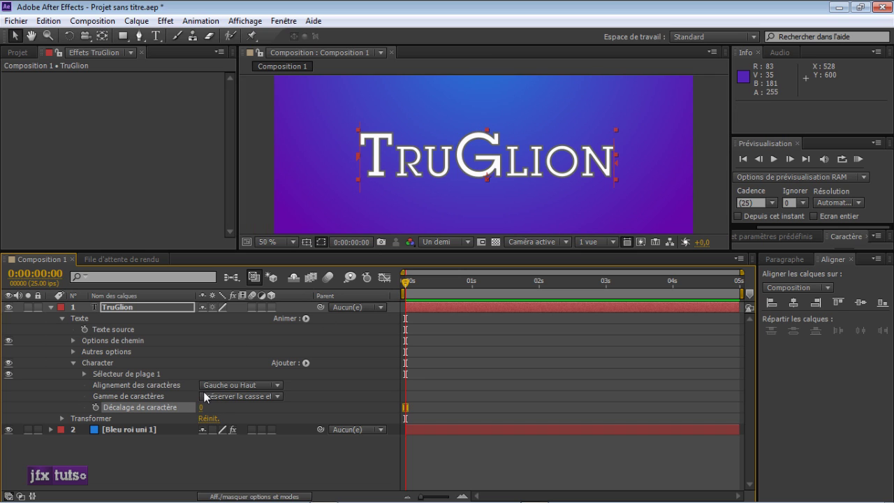
Step: Keyframe Décalage de caractère from 0 at the start of the composition to 10 at 2 seconds
{"action": "left_click", "coordinate": [96, 408]}
{"action": "left_click_drag", "start_coordinate": [409, 283], "coordinate": [538, 284]}
{"action": "left_click", "coordinate": [202, 408]}
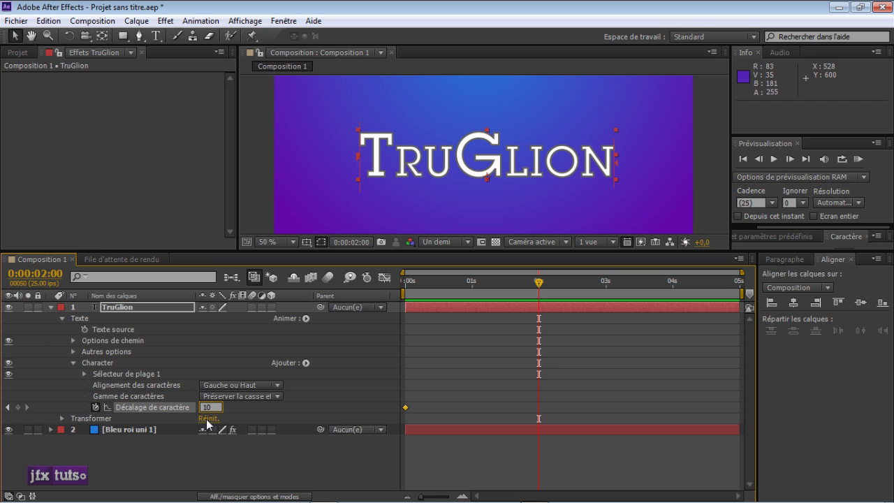
{"action": "key", "text": "Return"}
Step: Add a Décalage de caractère keyframe with value 0 at 3 seconds
{"action": "left_click_drag", "start_coordinate": [542, 285], "coordinate": [607, 289]}
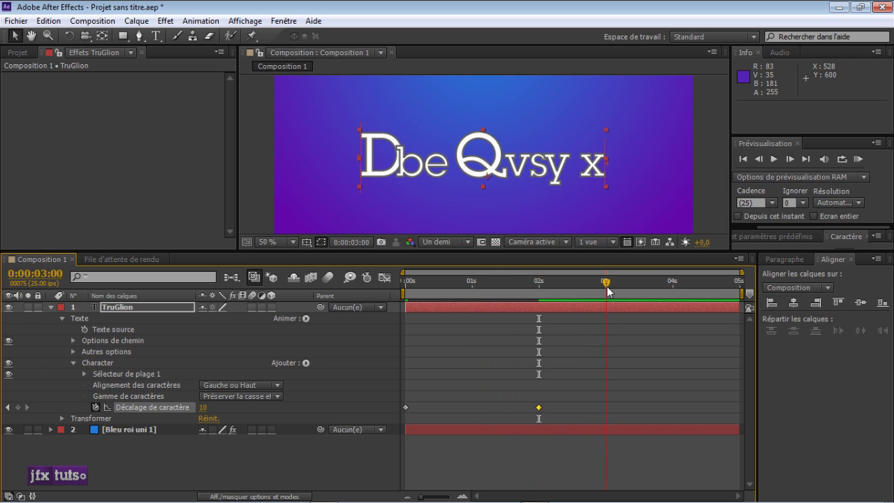
{"action": "left_click", "coordinate": [203, 407]}
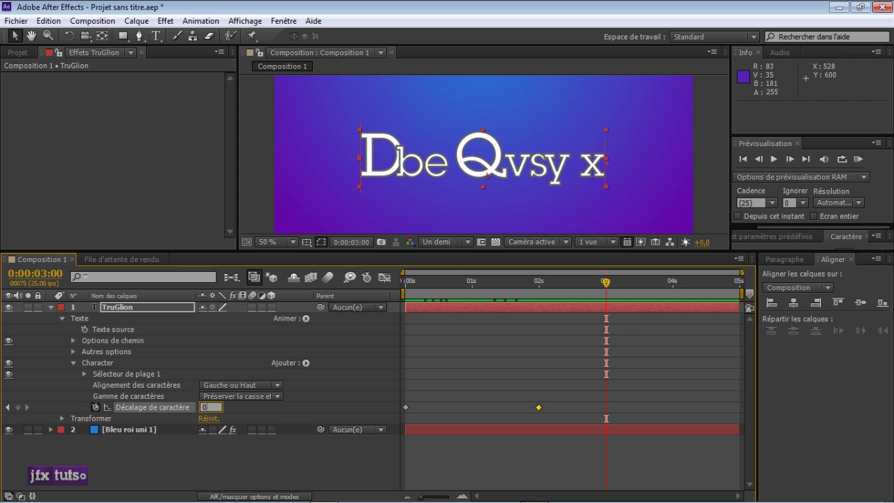
{"action": "type", "text": "0"}
{"action": "key", "text": "Return"}
Step: Apply Lissage de vitesse to the 2-second offset keyframe, Lissage à l'éloignement to the 3-second one and Lissage à l'approche to the first
{"action": "mouse_move", "coordinate": [537, 288]}
{"action": "left_mouse_down"}
{"action": "mouse_move", "coordinate": [523, 289]}
{"action": "mouse_move", "coordinate": [598, 289]}
{"action": "mouse_move", "coordinate": [542, 289]}
{"action": "left_mouse_up"}
{"action": "left_click_drag", "start_coordinate": [551, 383], "coordinate": [535, 410]}
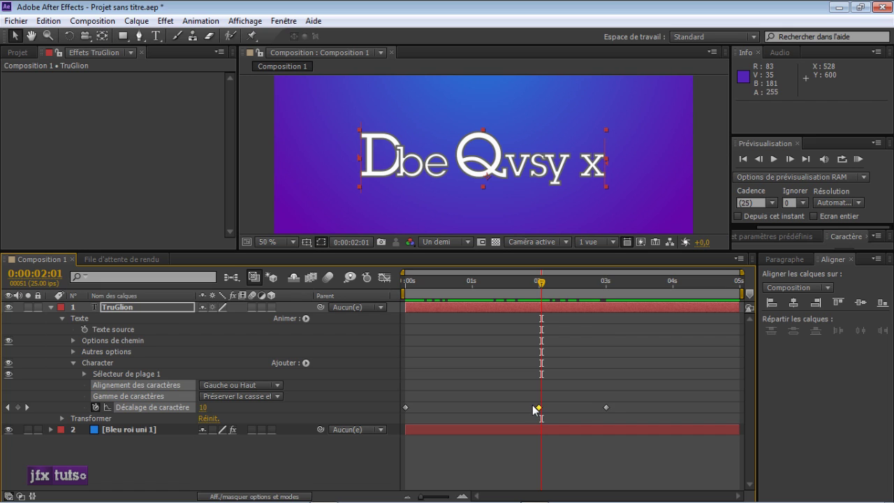
{"action": "right_click", "coordinate": [606, 407]}
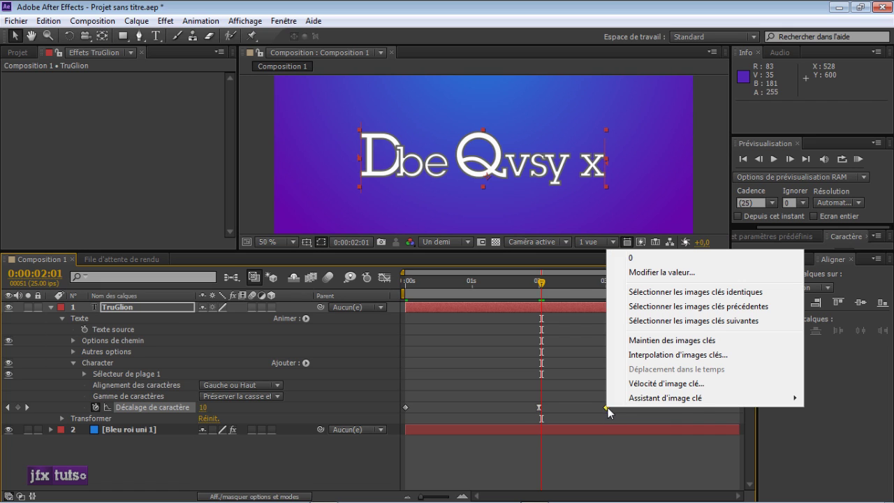
{"action": "mouse_move", "coordinate": [712, 400]}
{"action": "left_click", "coordinate": [551, 397]}
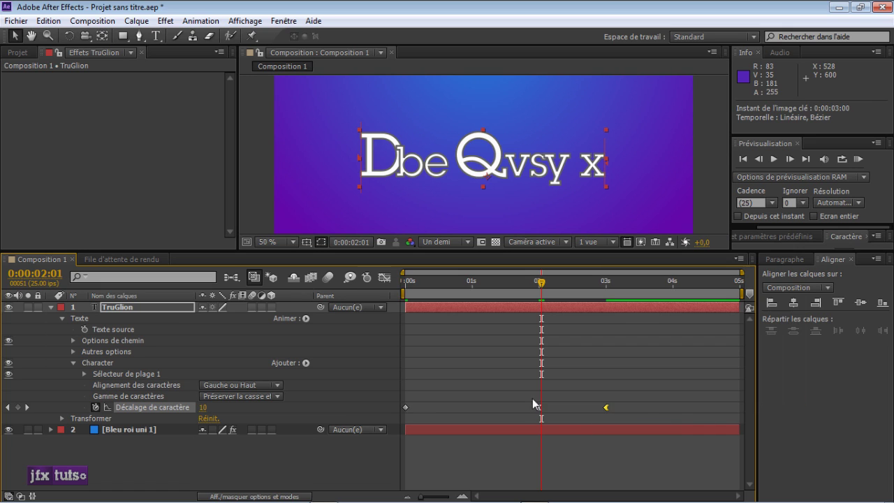
{"action": "right_click", "coordinate": [406, 407]}
{"action": "mouse_move", "coordinate": [503, 398]}
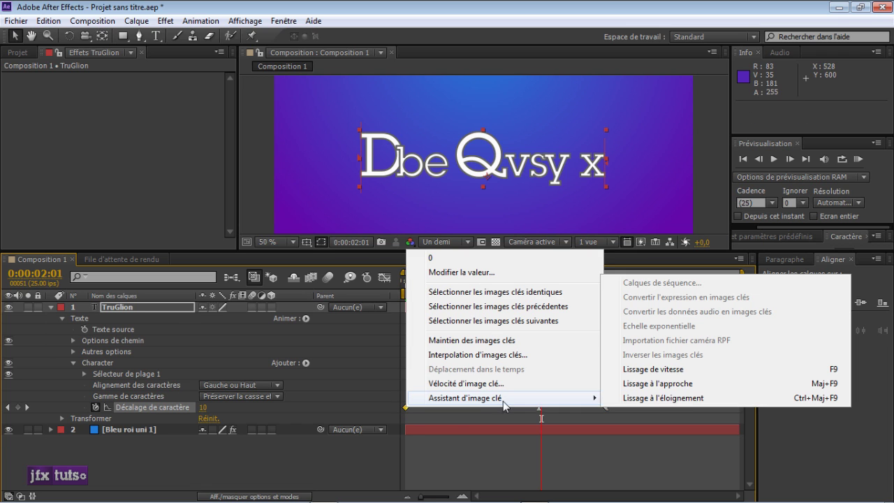
{"action": "left_click", "coordinate": [696, 384]}
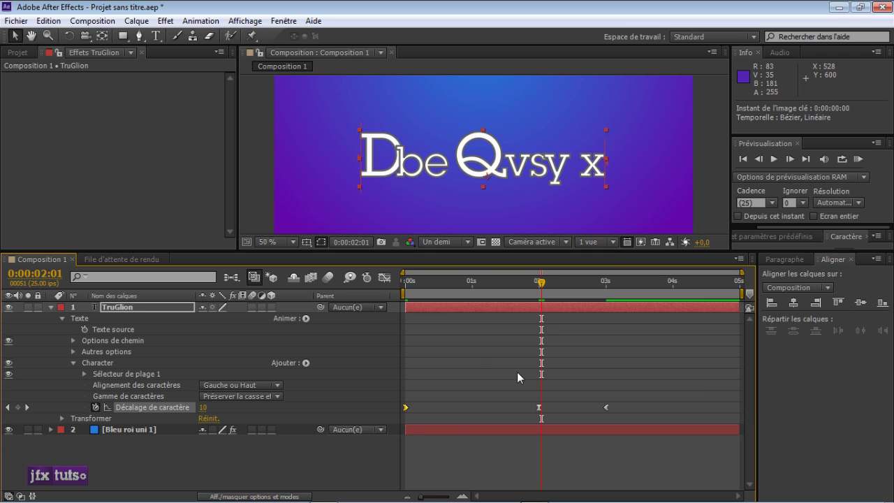
Step: Preview the character offset animation up to 0:00:01:15 and look at the settings of Sélecteur de plage 1
{"action": "left_click", "coordinate": [515, 372]}
{"action": "left_click_drag", "start_coordinate": [409, 279], "coordinate": [513, 283]}
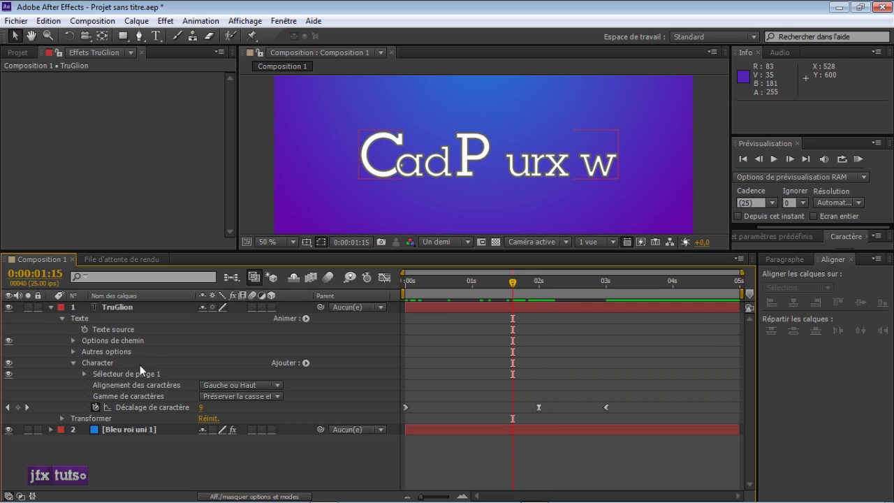
{"action": "left_click", "coordinate": [84, 374]}
{"action": "left_click", "coordinate": [84, 374]}
Step: Browse the properties that can be added to the Character animator without adding one
{"action": "left_click", "coordinate": [139, 362]}
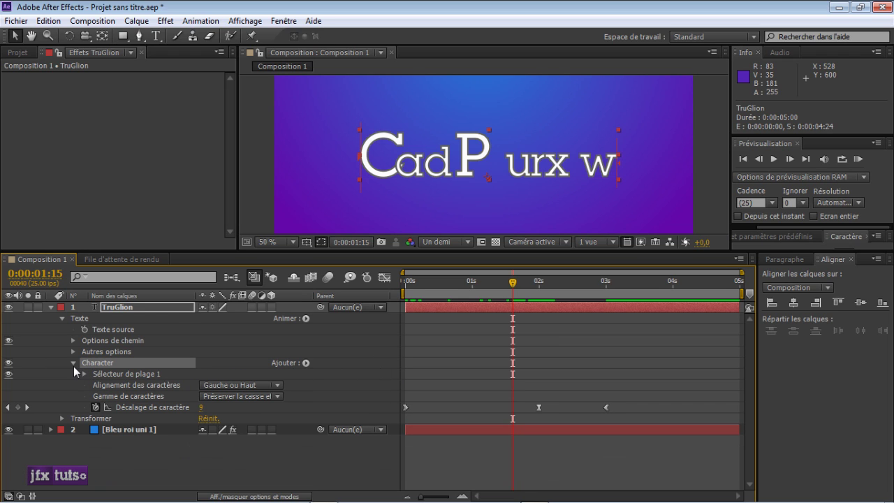
{"action": "left_click", "coordinate": [308, 365]}
{"action": "mouse_move", "coordinate": [340, 368]}
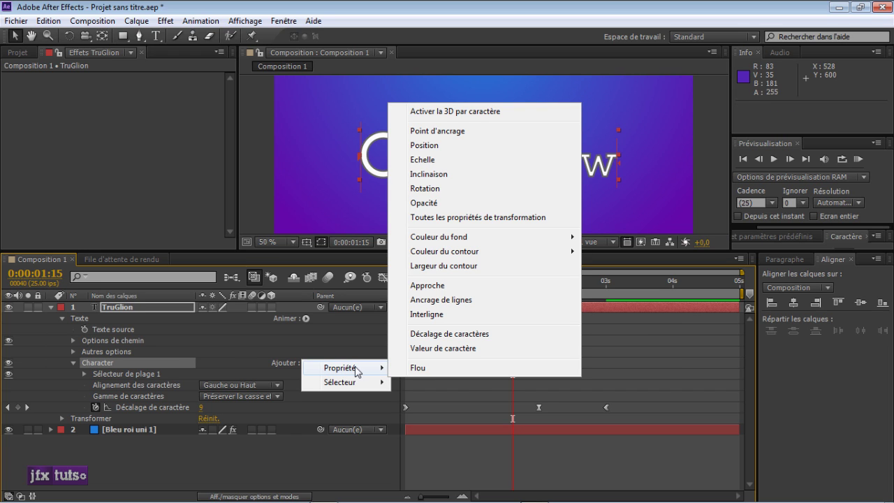
{"action": "left_click", "coordinate": [179, 366]}
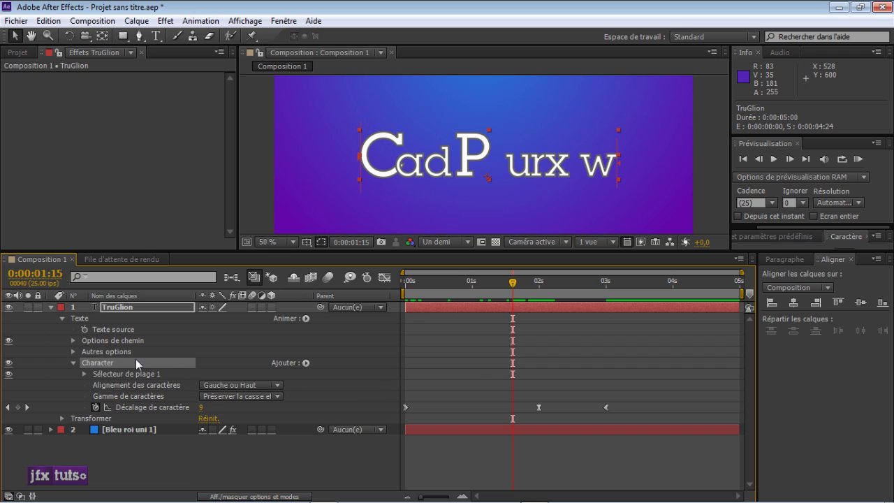
Step: Try adding a second Plage selector to the Character animator and delete it
{"action": "left_click", "coordinate": [307, 362]}
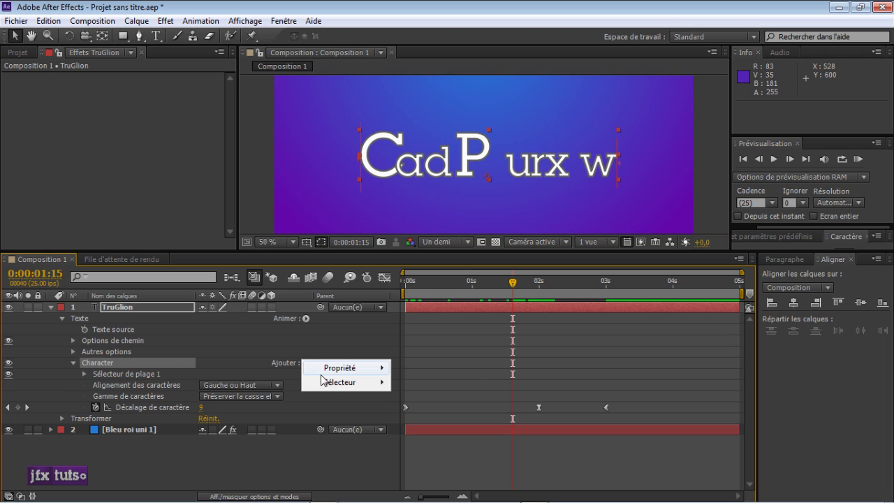
{"action": "mouse_move", "coordinate": [329, 384]}
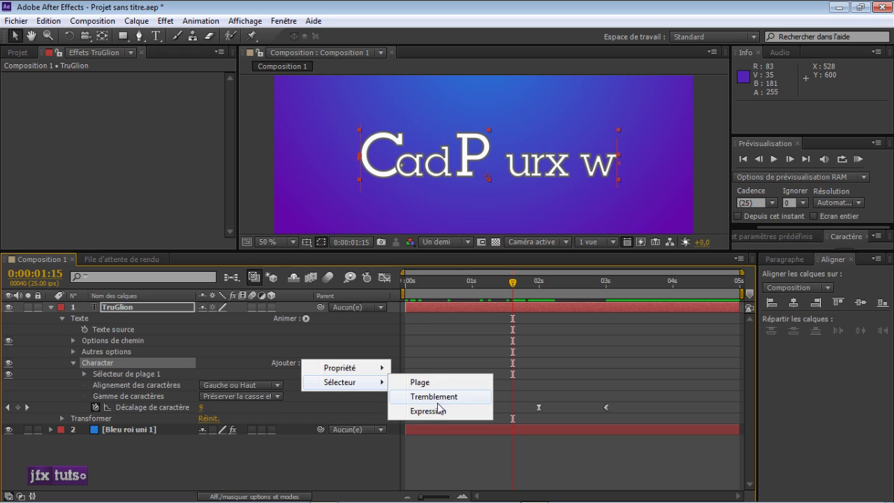
{"action": "mouse_move", "coordinate": [362, 375]}
{"action": "left_click", "coordinate": [414, 385]}
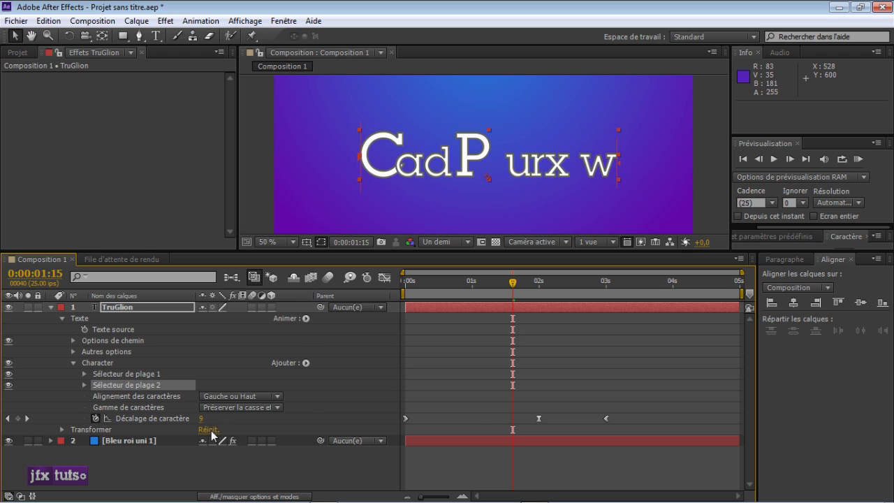
{"action": "key", "text": "Delete"}
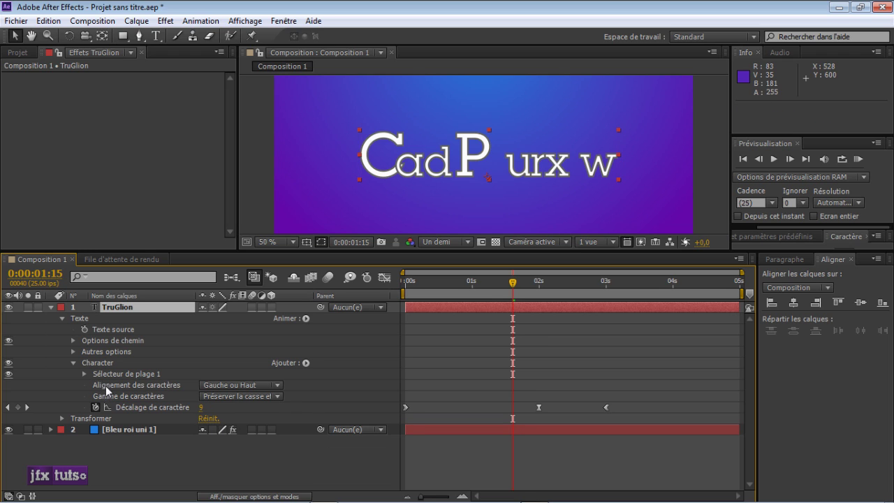
Step: Add the Flou property to the Character animator
{"action": "left_click", "coordinate": [305, 363]}
{"action": "mouse_move", "coordinate": [342, 368]}
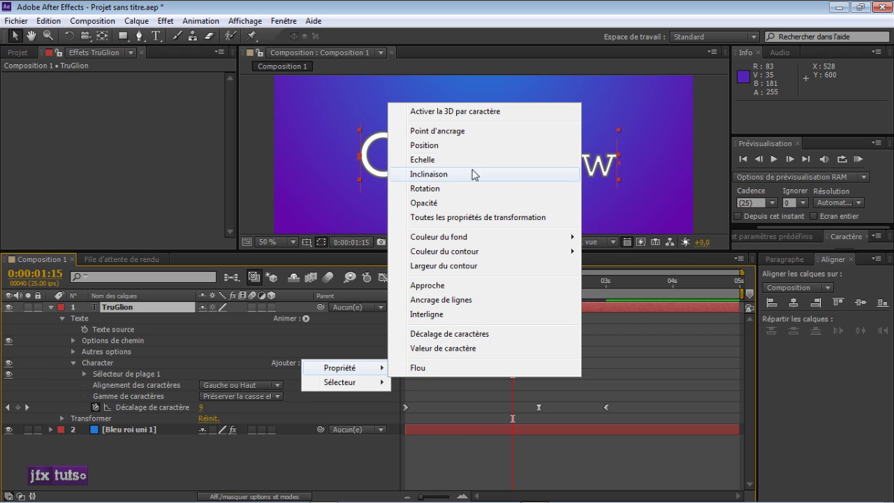
{"action": "left_click", "coordinate": [432, 369]}
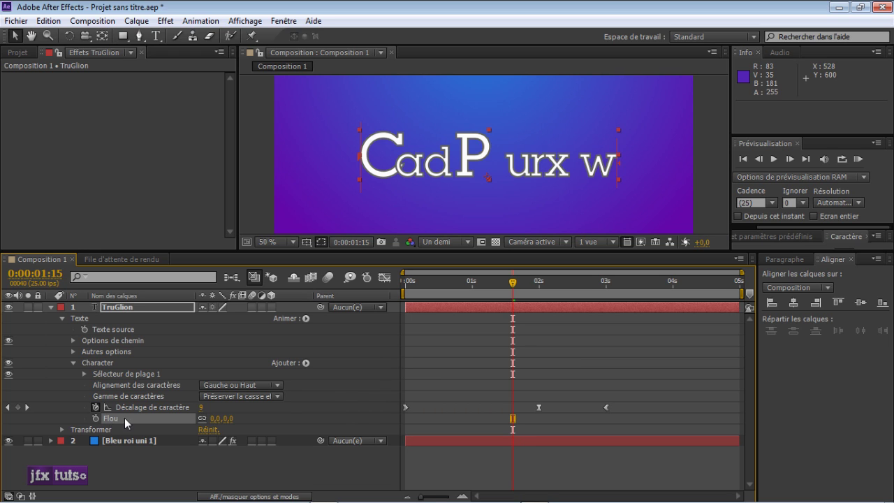
Step: Try a Flou value of 23 on the text and set it back to 0
{"action": "mouse_move", "coordinate": [215, 419]}
{"action": "left_mouse_down"}
{"action": "mouse_move", "coordinate": [261, 418]}
{"action": "mouse_move", "coordinate": [221, 419]}
{"action": "mouse_move", "coordinate": [241, 418]}
{"action": "mouse_move", "coordinate": [232, 419]}
{"action": "left_mouse_up"}
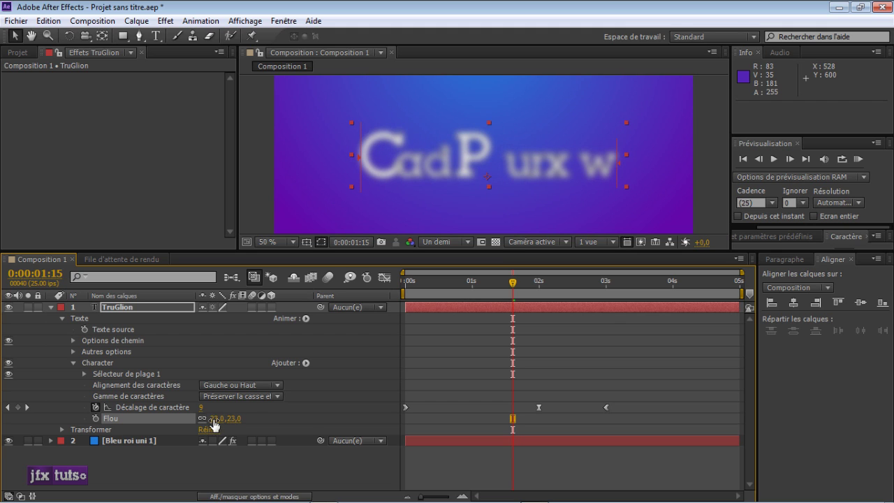
{"action": "left_click", "coordinate": [213, 420]}
{"action": "key", "text": "Return"}
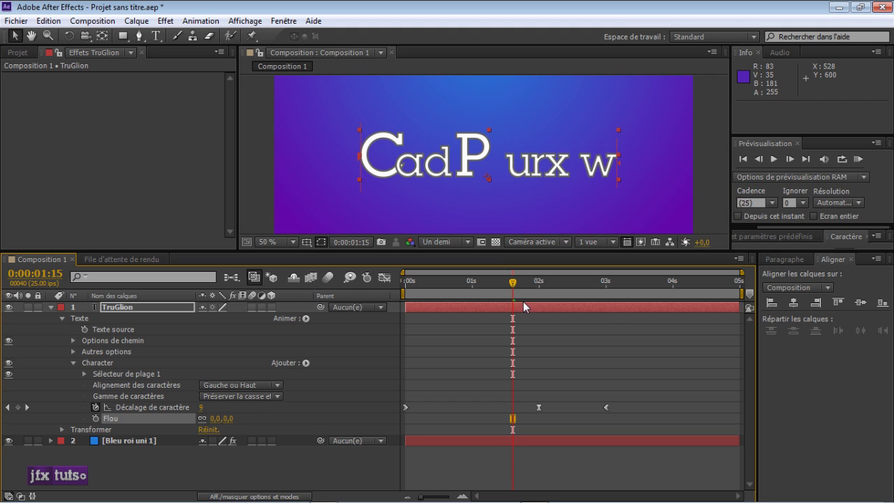
Step: Keyframe Flou on the TruGlion text at 0 at the start of the timeline and at 96 at 0:00:01:00
{"action": "left_click_drag", "start_coordinate": [514, 285], "coordinate": [398, 293]}
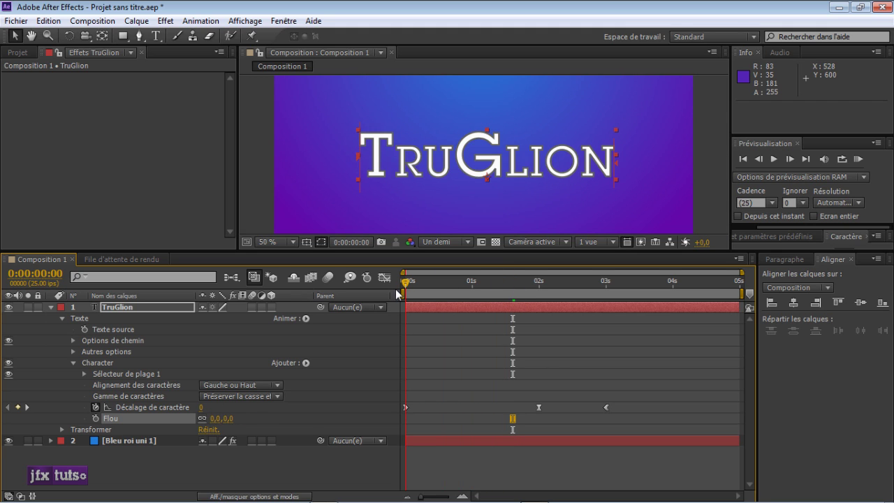
{"action": "left_click", "coordinate": [95, 418]}
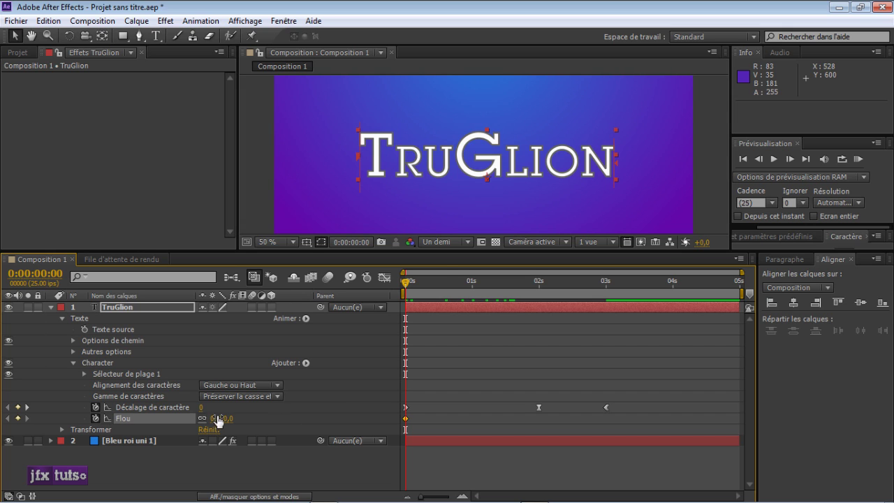
{"action": "left_click_drag", "start_coordinate": [405, 282], "coordinate": [475, 291]}
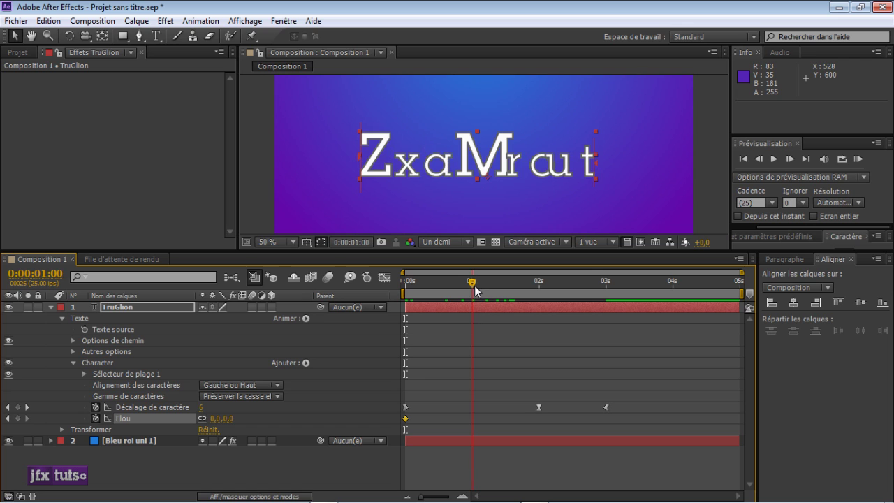
{"action": "left_click_drag", "start_coordinate": [213, 419], "coordinate": [277, 415]}
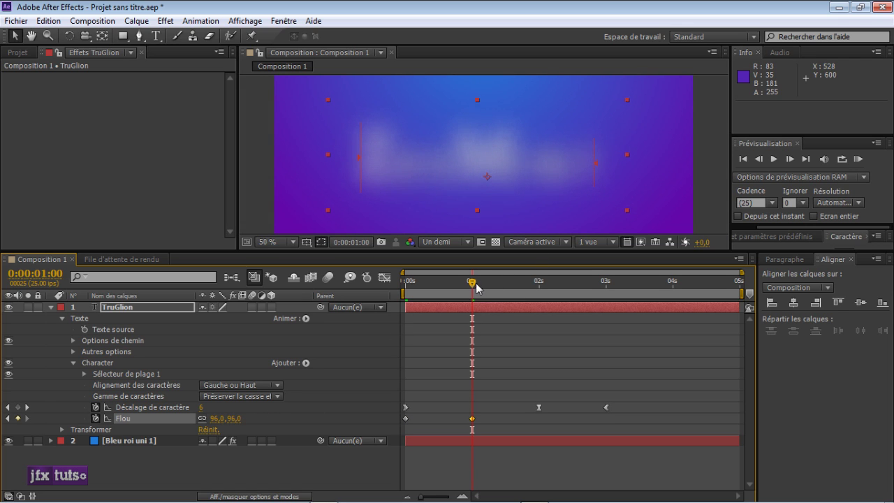
Step: Ease the two Flou keyframes and move them close together so the first sits at 0:00:00:23
{"action": "left_click_drag", "start_coordinate": [478, 286], "coordinate": [406, 288]}
{"action": "left_click_drag", "start_coordinate": [472, 418], "coordinate": [436, 419]}
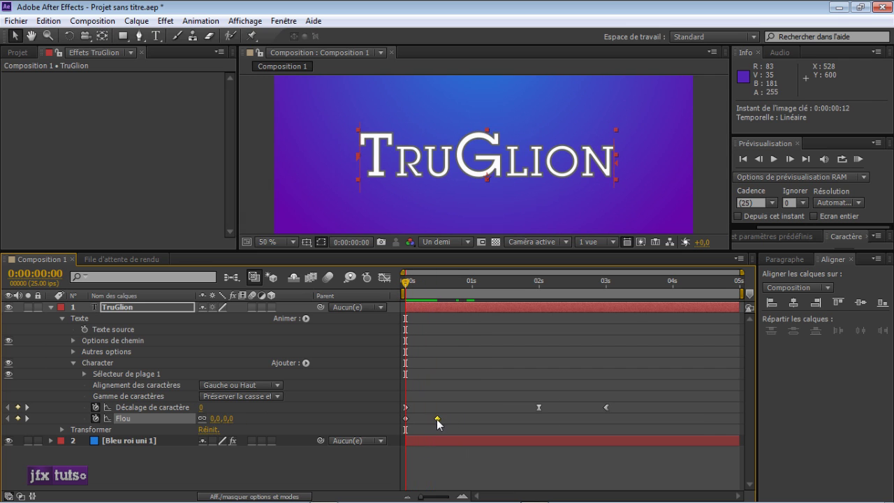
{"action": "left_click_drag", "start_coordinate": [406, 288], "coordinate": [405, 288]}
{"action": "left_click_drag", "start_coordinate": [405, 427], "coordinate": [468, 420]}
{"action": "mouse_move", "coordinate": [408, 282]}
{"action": "left_mouse_down"}
{"action": "mouse_move", "coordinate": [589, 292]}
{"action": "mouse_move", "coordinate": [414, 295]}
{"action": "left_mouse_up"}
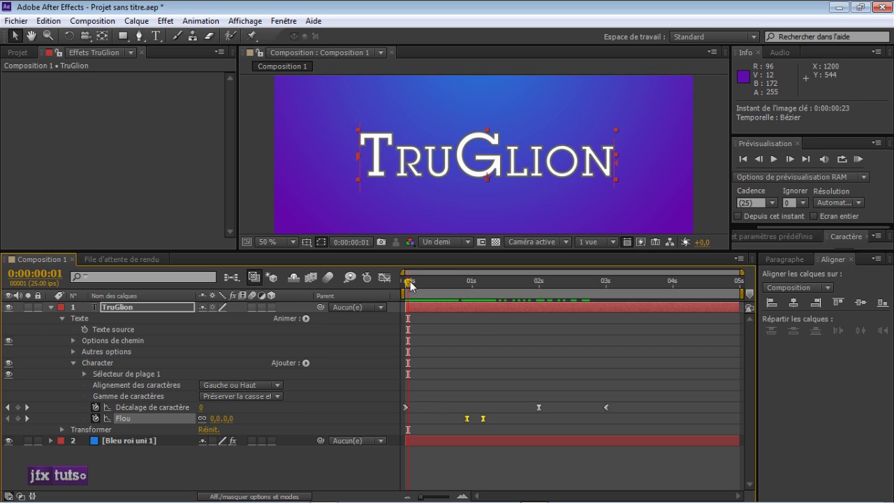
Step: Expand Sélecteur de plage 1 and keyframe its Décalage at 0% at the start of the timeline
{"action": "left_click", "coordinate": [84, 373]}
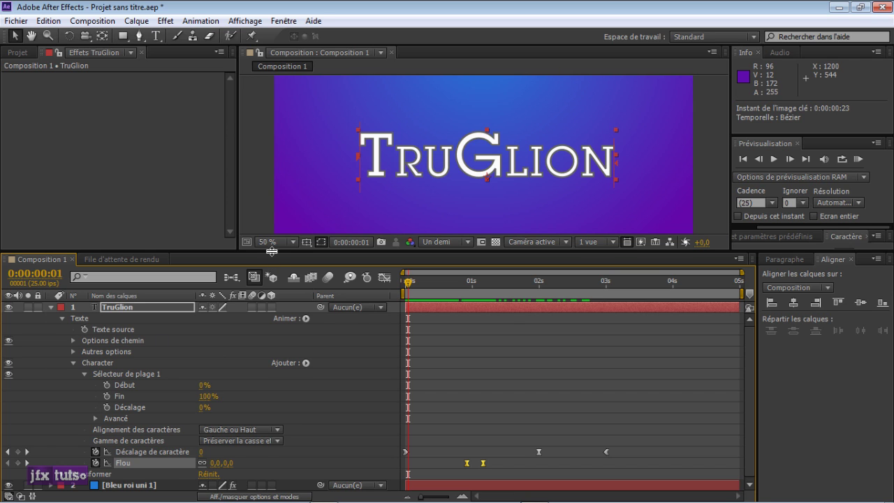
{"action": "left_click_drag", "start_coordinate": [272, 253], "coordinate": [273, 223]}
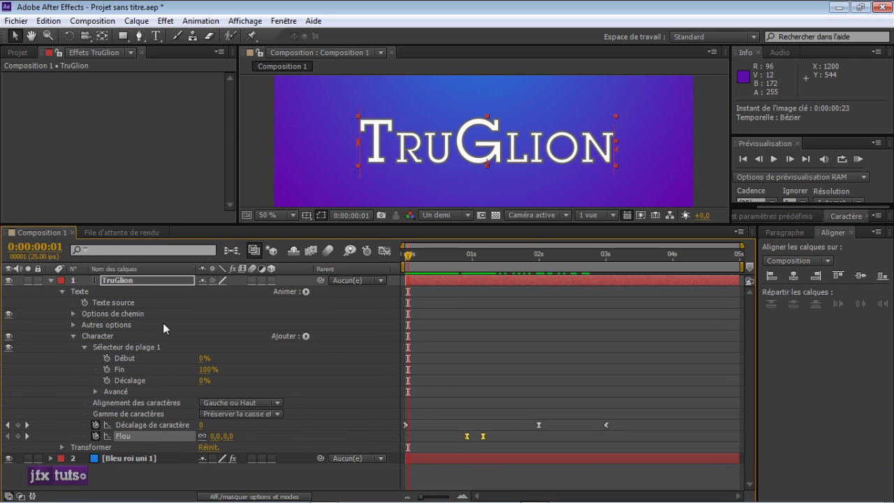
{"action": "left_click", "coordinate": [118, 347]}
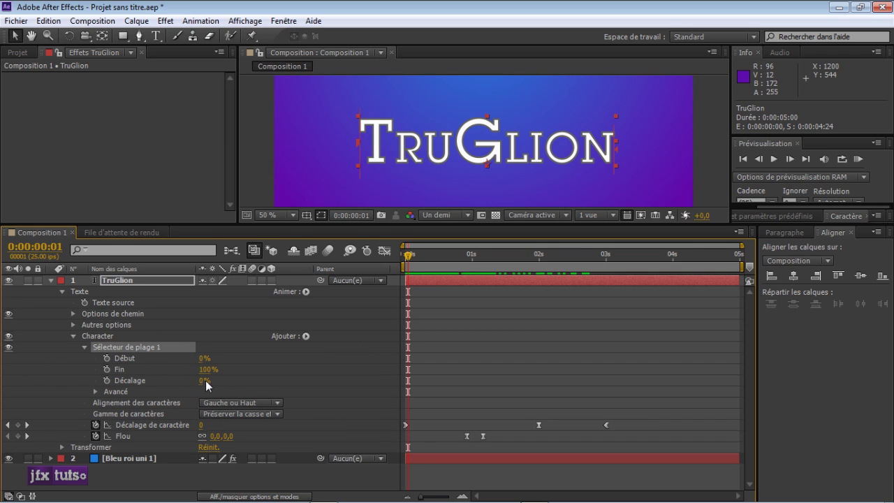
{"action": "left_click_drag", "start_coordinate": [201, 380], "coordinate": [213, 381]}
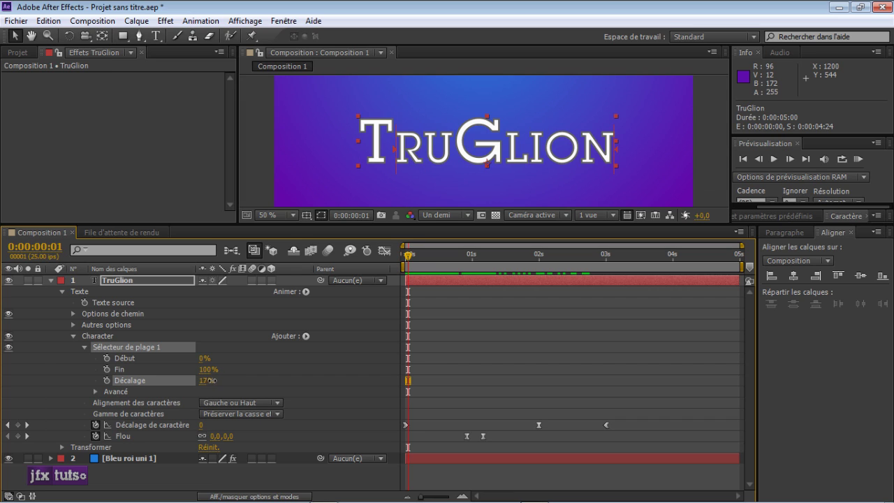
{"action": "left_click", "coordinate": [207, 381]}
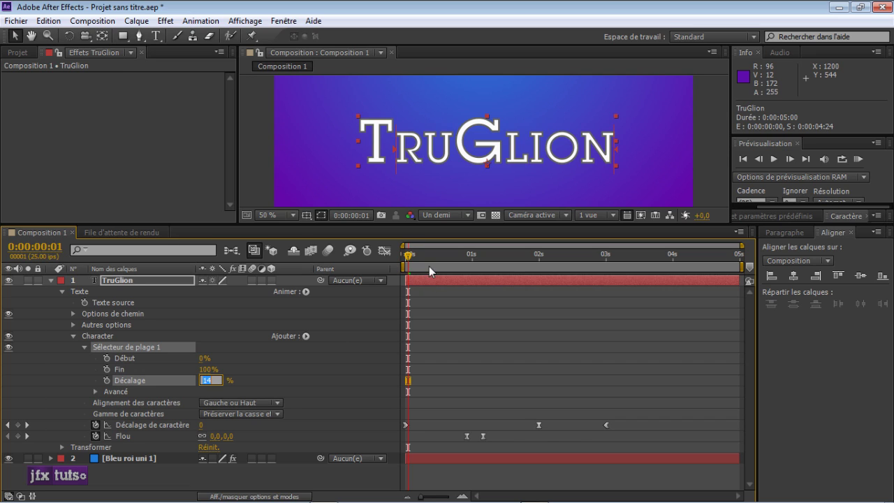
{"action": "left_click", "coordinate": [405, 256]}
{"action": "left_click", "coordinate": [107, 381]}
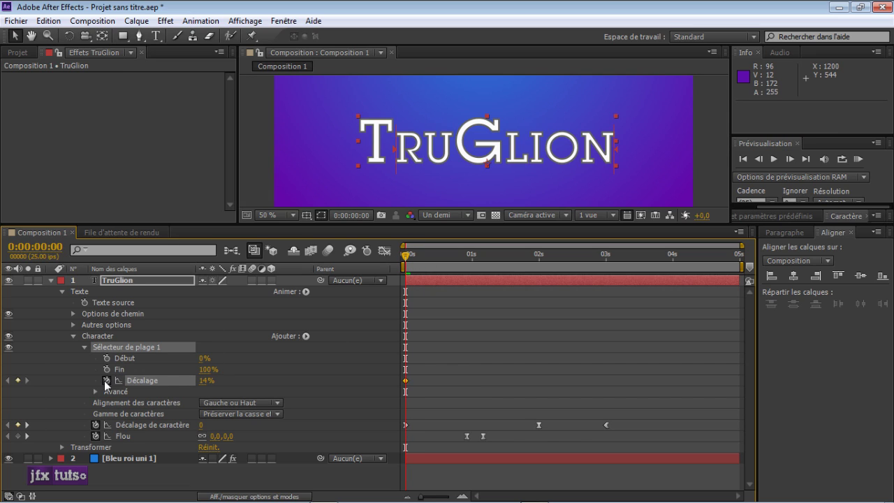
{"action": "left_click", "coordinate": [206, 381]}
{"action": "type", "text": "0"}
{"action": "key", "text": "Return"}
Step: Add a Décalage keyframe of 100%, place it at 0:00:01:08, and preview the animation
{"action": "mouse_move", "coordinate": [408, 259]}
{"action": "left_mouse_down"}
{"action": "mouse_move", "coordinate": [419, 259]}
{"action": "mouse_move", "coordinate": [407, 261]}
{"action": "left_mouse_up"}
{"action": "left_click", "coordinate": [204, 381]}
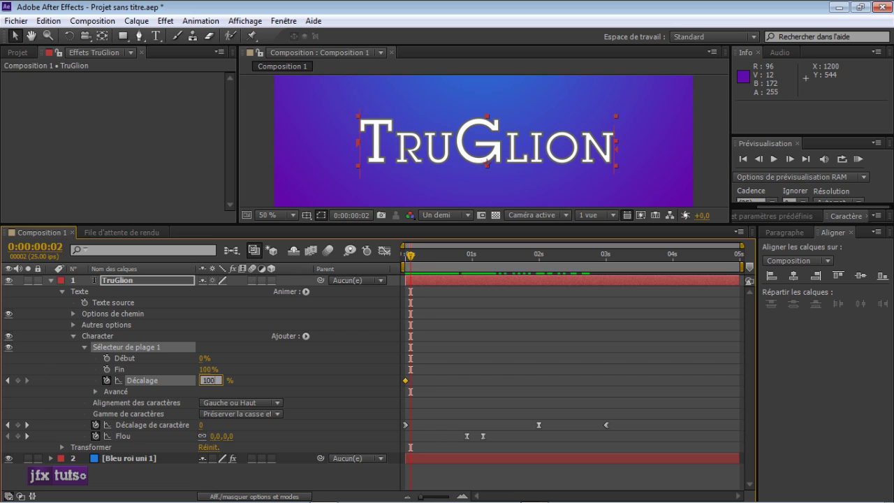
{"action": "key", "text": "Return"}
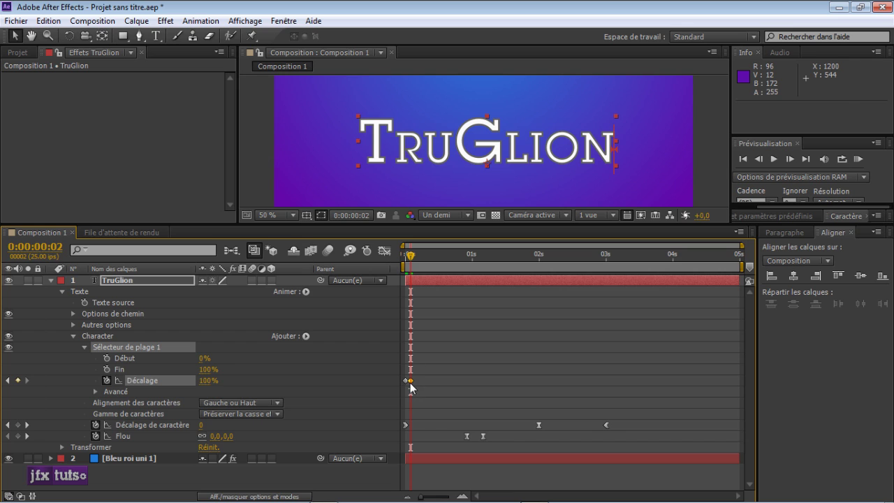
{"action": "left_click_drag", "start_coordinate": [410, 381], "coordinate": [489, 382]}
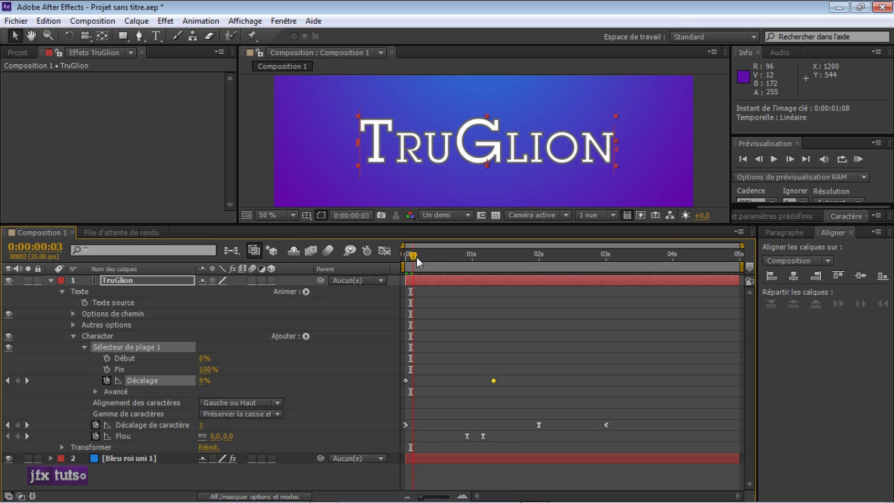
{"action": "left_click_drag", "start_coordinate": [410, 255], "coordinate": [484, 266]}
{"action": "scroll", "coordinate": [374, 150], "scroll_direction": "up", "scroll_amount": 1}
{"action": "scroll", "coordinate": [379, 159], "scroll_direction": "down", "scroll_amount": 1}
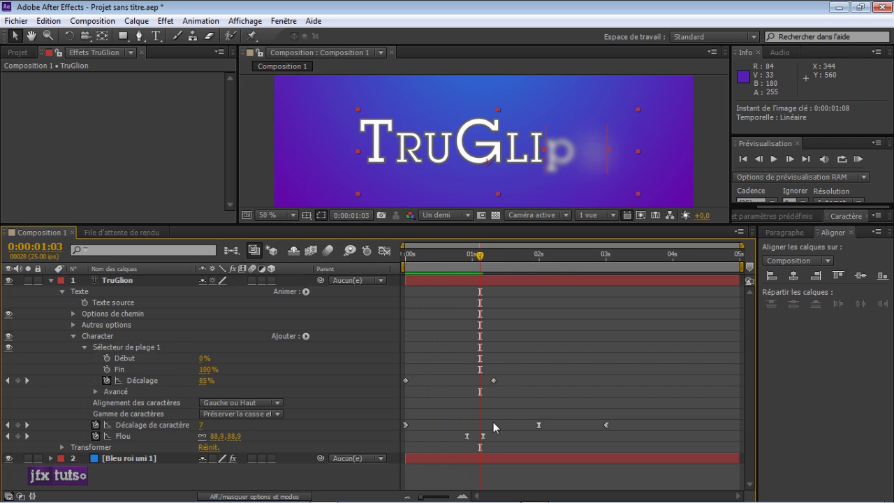
Step: Move the first Flou keyframe to 0:00:00:01 and the second to 0:00:00:06, and preview the blur
{"action": "left_click_drag", "start_coordinate": [493, 422], "coordinate": [408, 439]}
{"action": "left_click_drag", "start_coordinate": [423, 257], "coordinate": [403, 260]}
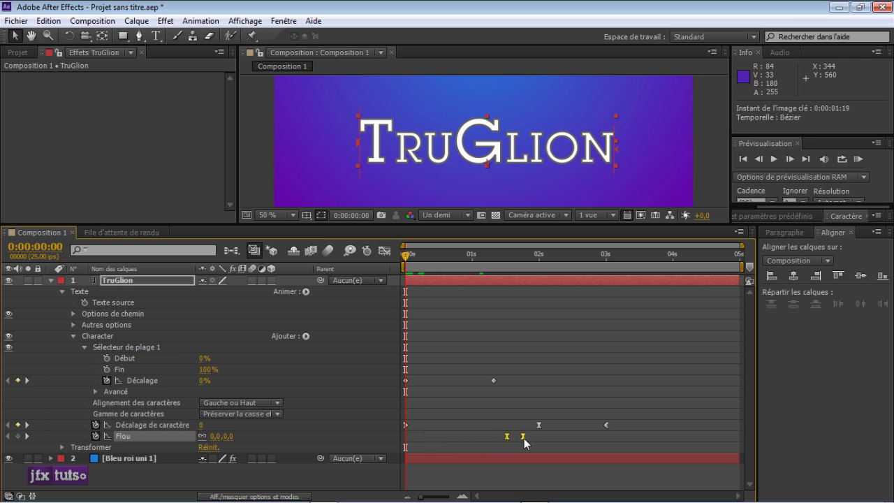
{"action": "left_click", "coordinate": [451, 439]}
{"action": "left_click_drag", "start_coordinate": [440, 436], "coordinate": [504, 439]}
{"action": "left_click_drag", "start_coordinate": [424, 437], "coordinate": [414, 440]}
{"action": "left_click_drag", "start_coordinate": [412, 253], "coordinate": [448, 265]}
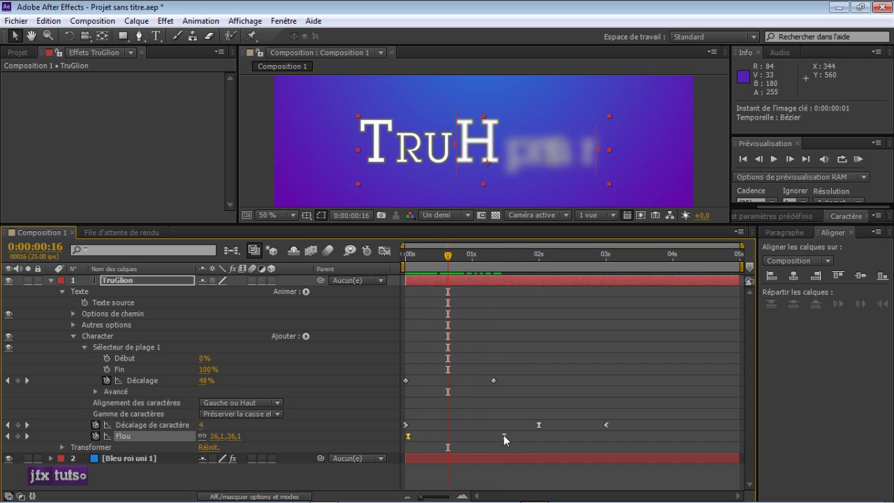
{"action": "left_click_drag", "start_coordinate": [503, 435], "coordinate": [423, 436]}
{"action": "left_click", "coordinate": [410, 265]}
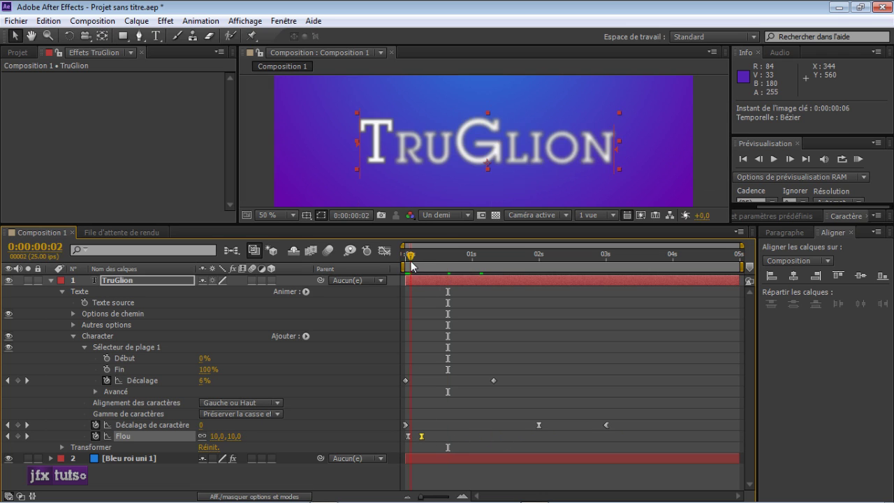
{"action": "left_click_drag", "start_coordinate": [411, 265], "coordinate": [515, 257]}
Step: Show only the keyframed properties of the TruGlion layer and preview the text animation with a larger composition view
{"action": "left_click_drag", "start_coordinate": [508, 224], "coordinate": [508, 291]}
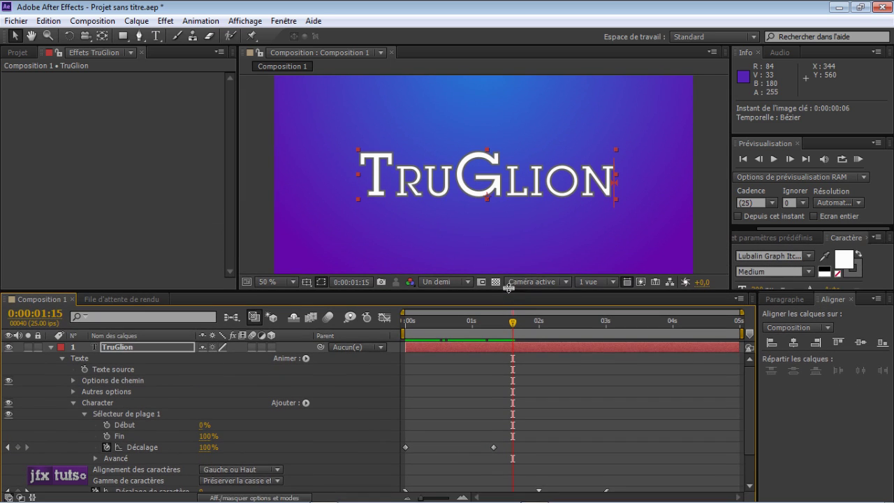
{"action": "left_click_drag", "start_coordinate": [513, 322], "coordinate": [432, 322]}
{"action": "left_click", "coordinate": [446, 349]}
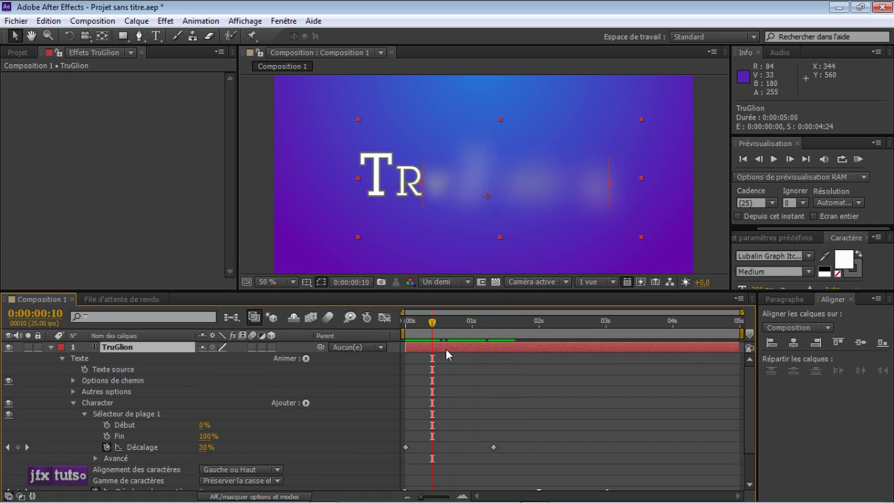
{"action": "key", "text": "u"}
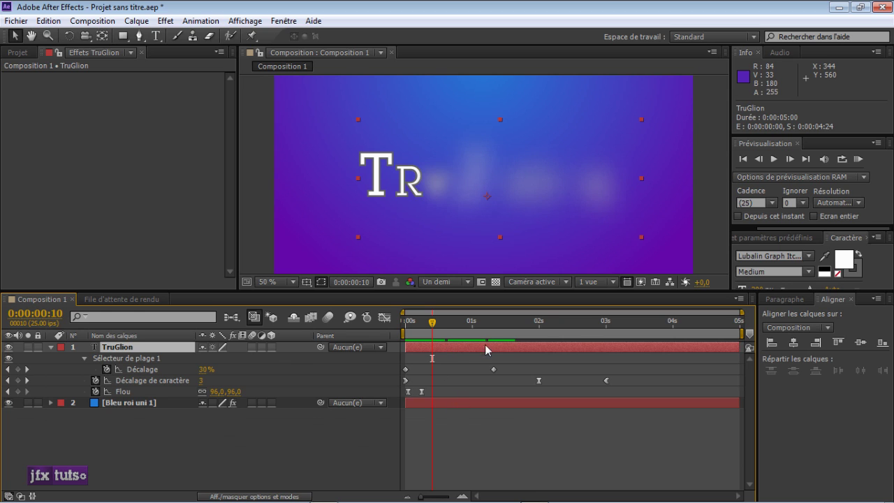
{"action": "left_click_drag", "start_coordinate": [440, 325], "coordinate": [585, 326]}
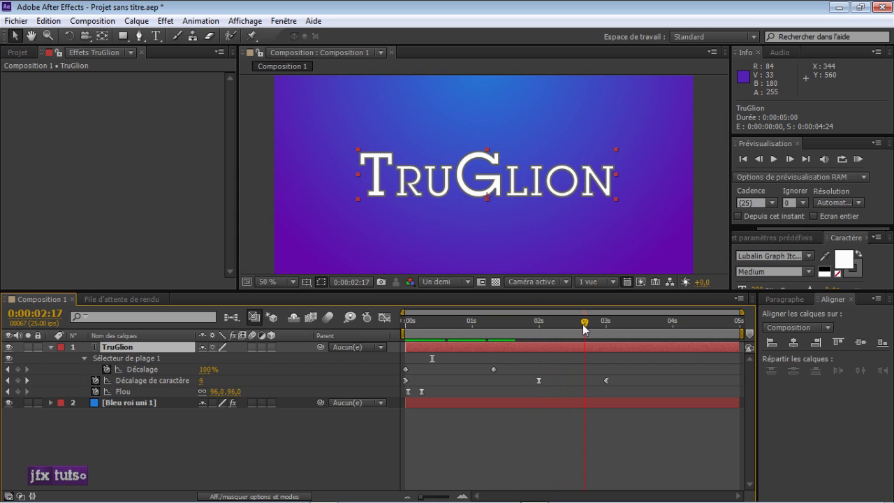
Step: Display all properties of the TruGlion layer again and add the Echelle property to the Character animator
{"action": "left_click", "coordinate": [84, 358]}
{"action": "left_click", "coordinate": [143, 358]}
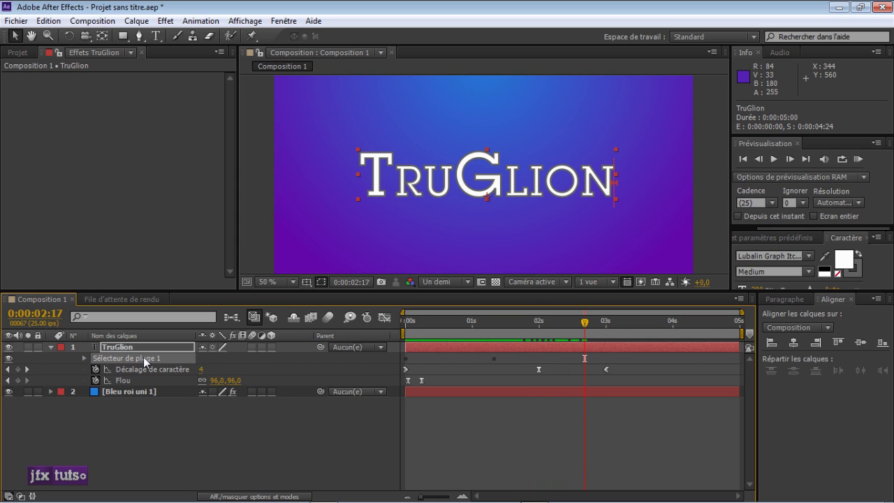
{"action": "left_click", "coordinate": [85, 358]}
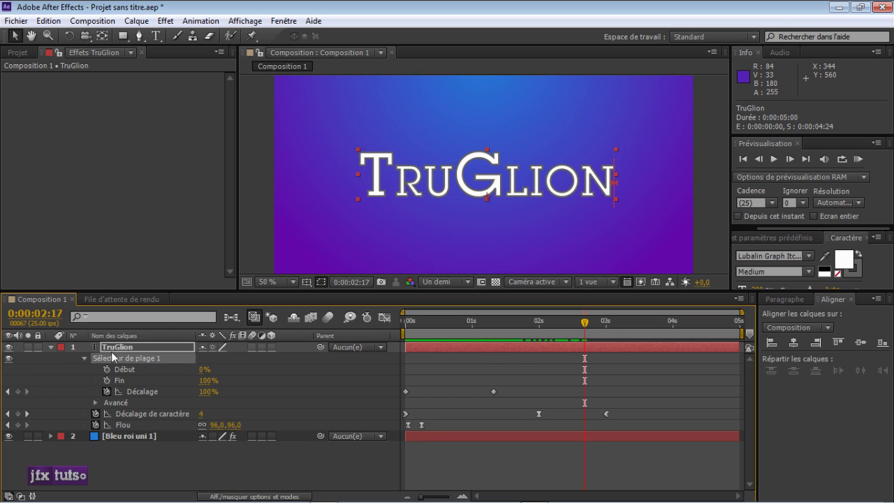
{"action": "double_click", "coordinate": [50, 347]}
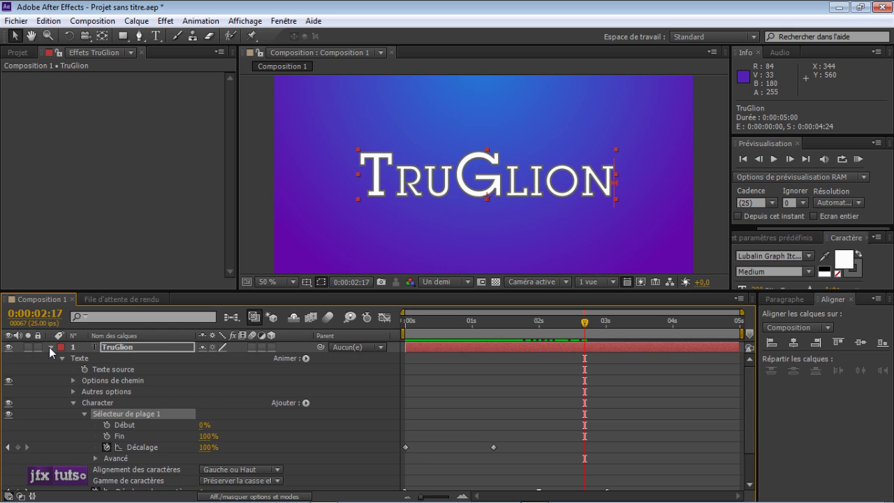
{"action": "left_click", "coordinate": [85, 414]}
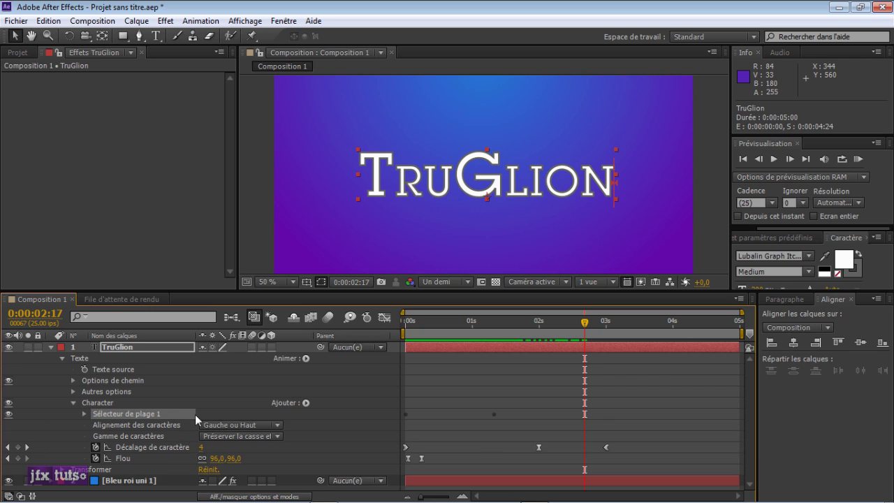
{"action": "left_click", "coordinate": [307, 359]}
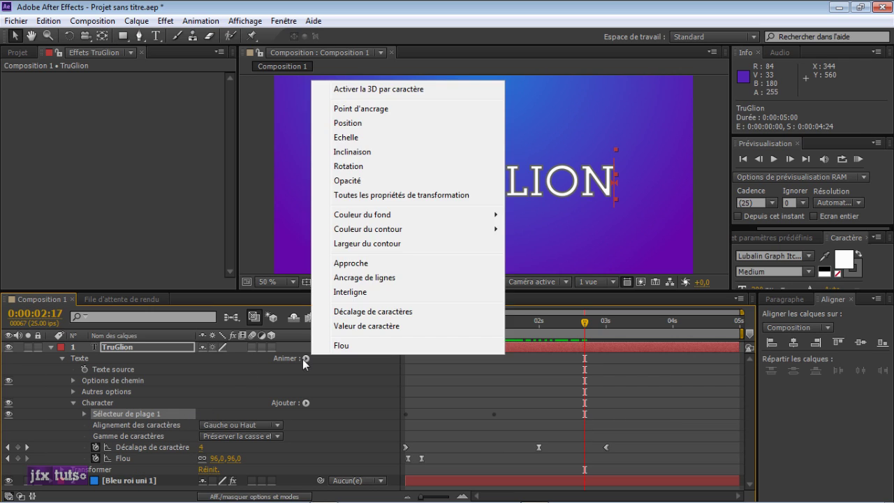
{"action": "left_click", "coordinate": [360, 137]}
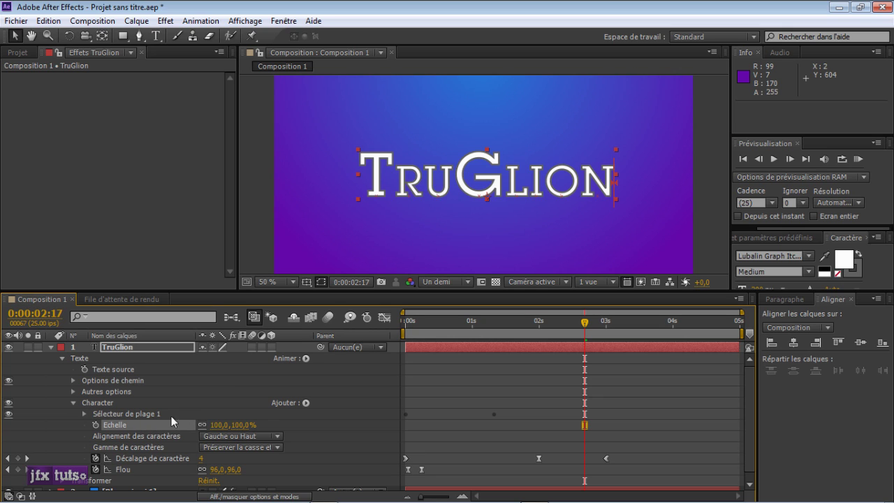
Step: Try adding a Tremblement selector to the Character animator and delete it
{"action": "left_click", "coordinate": [306, 403]}
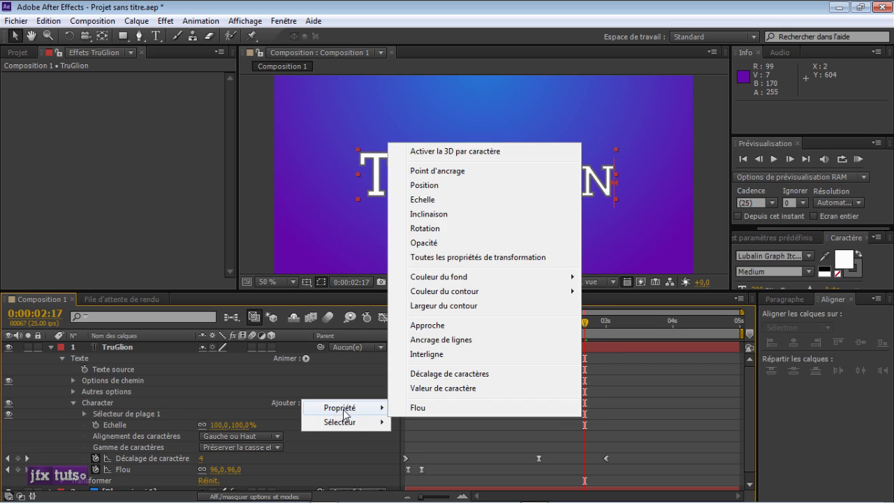
{"action": "mouse_move", "coordinate": [354, 428]}
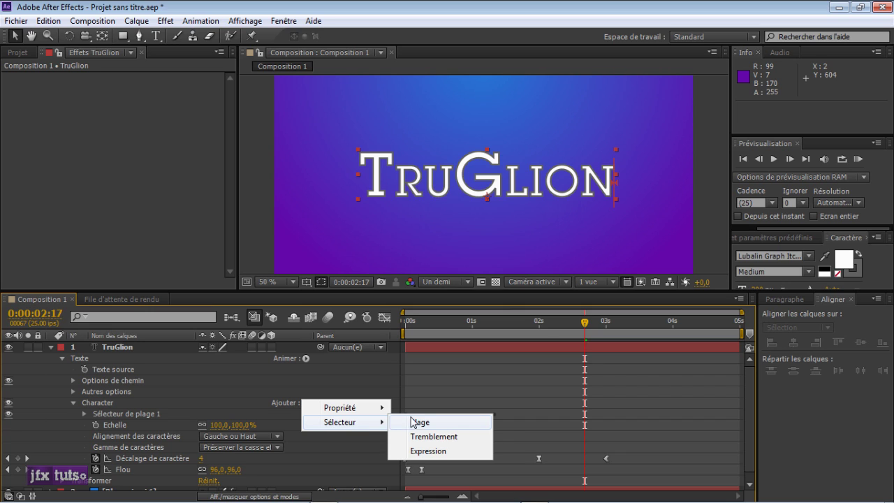
{"action": "left_click", "coordinate": [423, 437]}
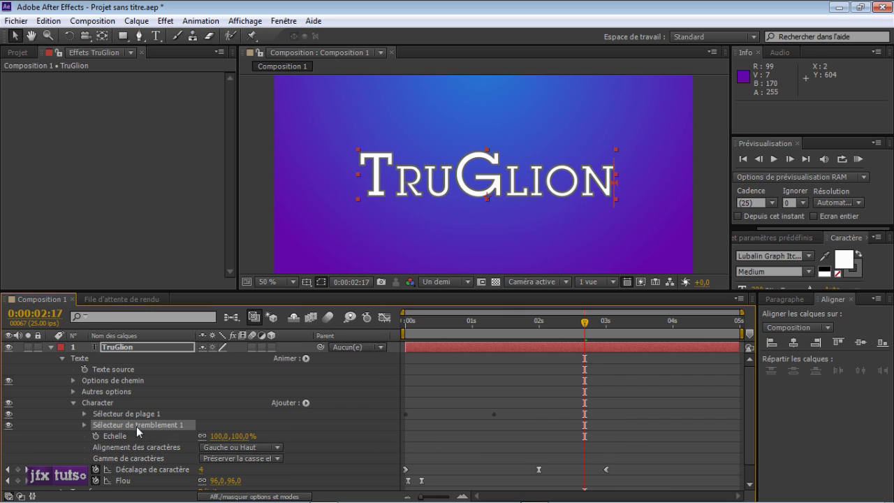
{"action": "left_click", "coordinate": [84, 425]}
{"action": "left_click", "coordinate": [85, 373]}
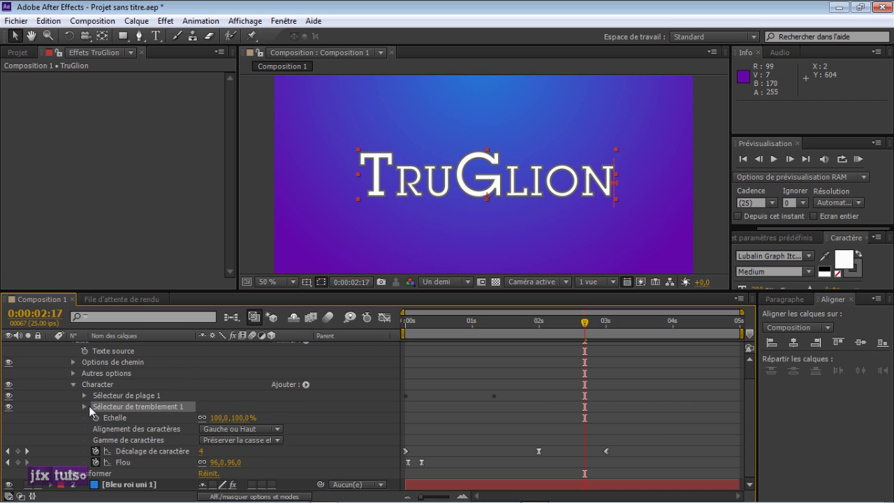
{"action": "left_click", "coordinate": [83, 395]}
{"action": "left_click", "coordinate": [83, 396]}
{"action": "key", "text": "Delete"}
Step: Try adding a second Plage selector and the Opacité property to the Character animator, and delete both
{"action": "left_click", "coordinate": [296, 396]}
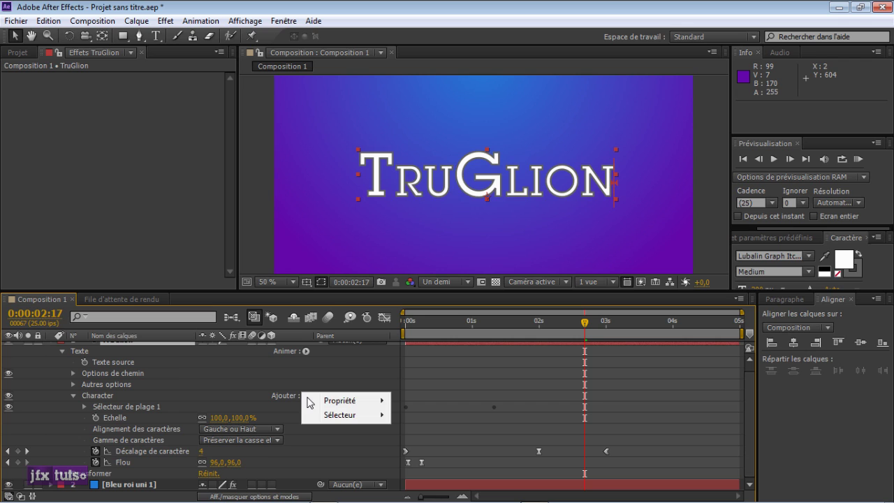
{"action": "mouse_move", "coordinate": [346, 415]}
{"action": "left_click", "coordinate": [405, 412]}
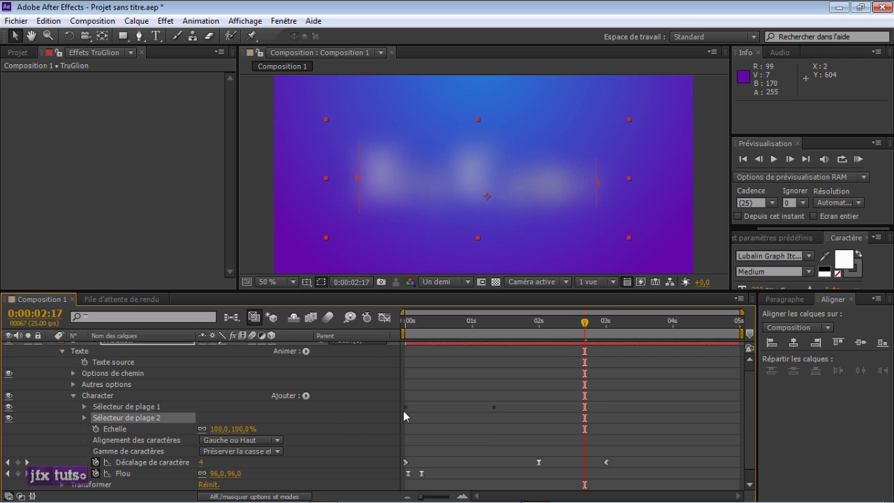
{"action": "left_click", "coordinate": [305, 395]}
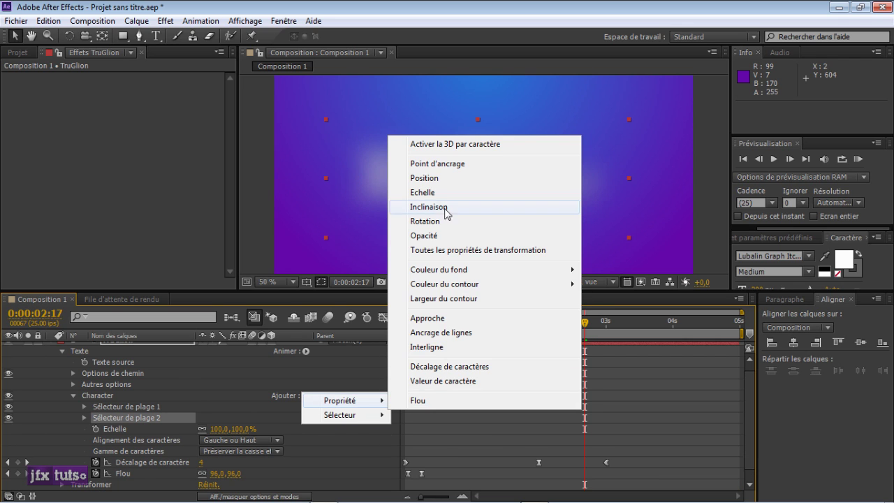
{"action": "left_click", "coordinate": [445, 236]}
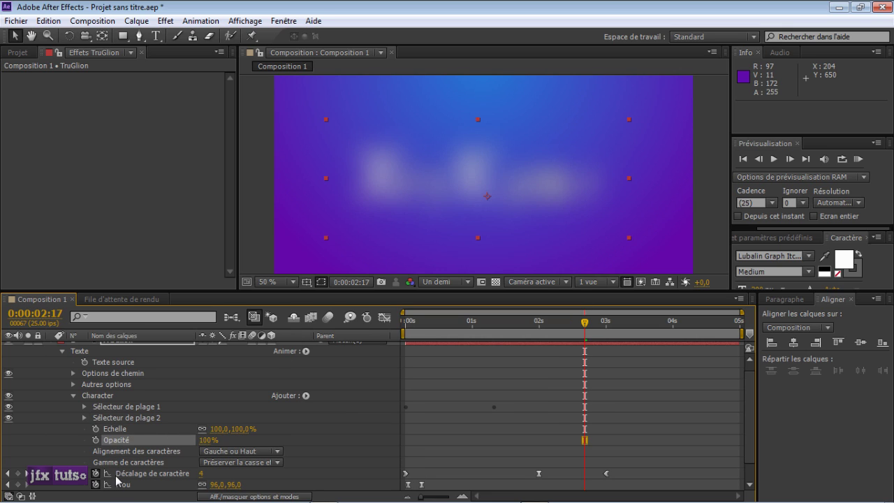
{"action": "left_click", "coordinate": [126, 418], "text": "ctrl"}
{"action": "key", "text": "Delete"}
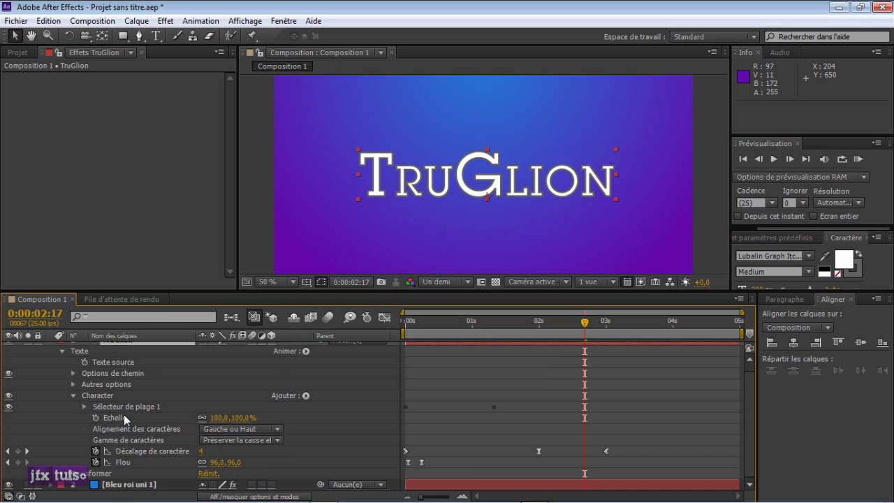
{"action": "left_click_drag", "start_coordinate": [427, 319], "coordinate": [609, 322]}
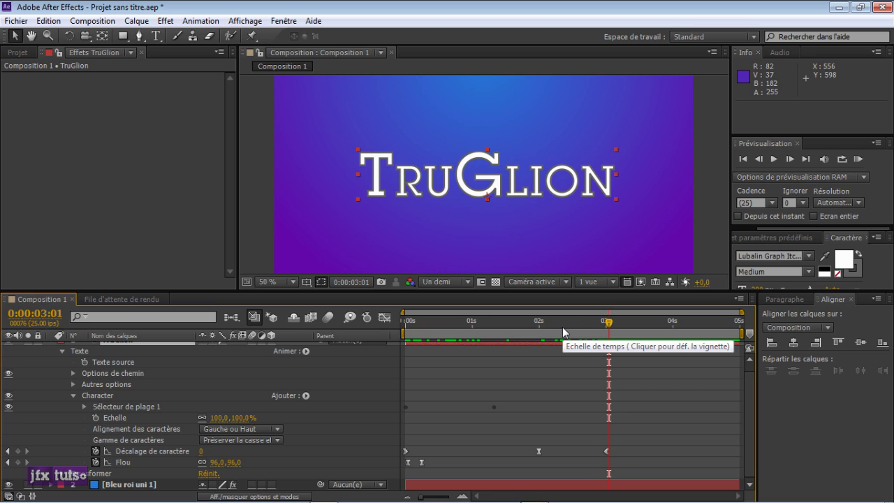